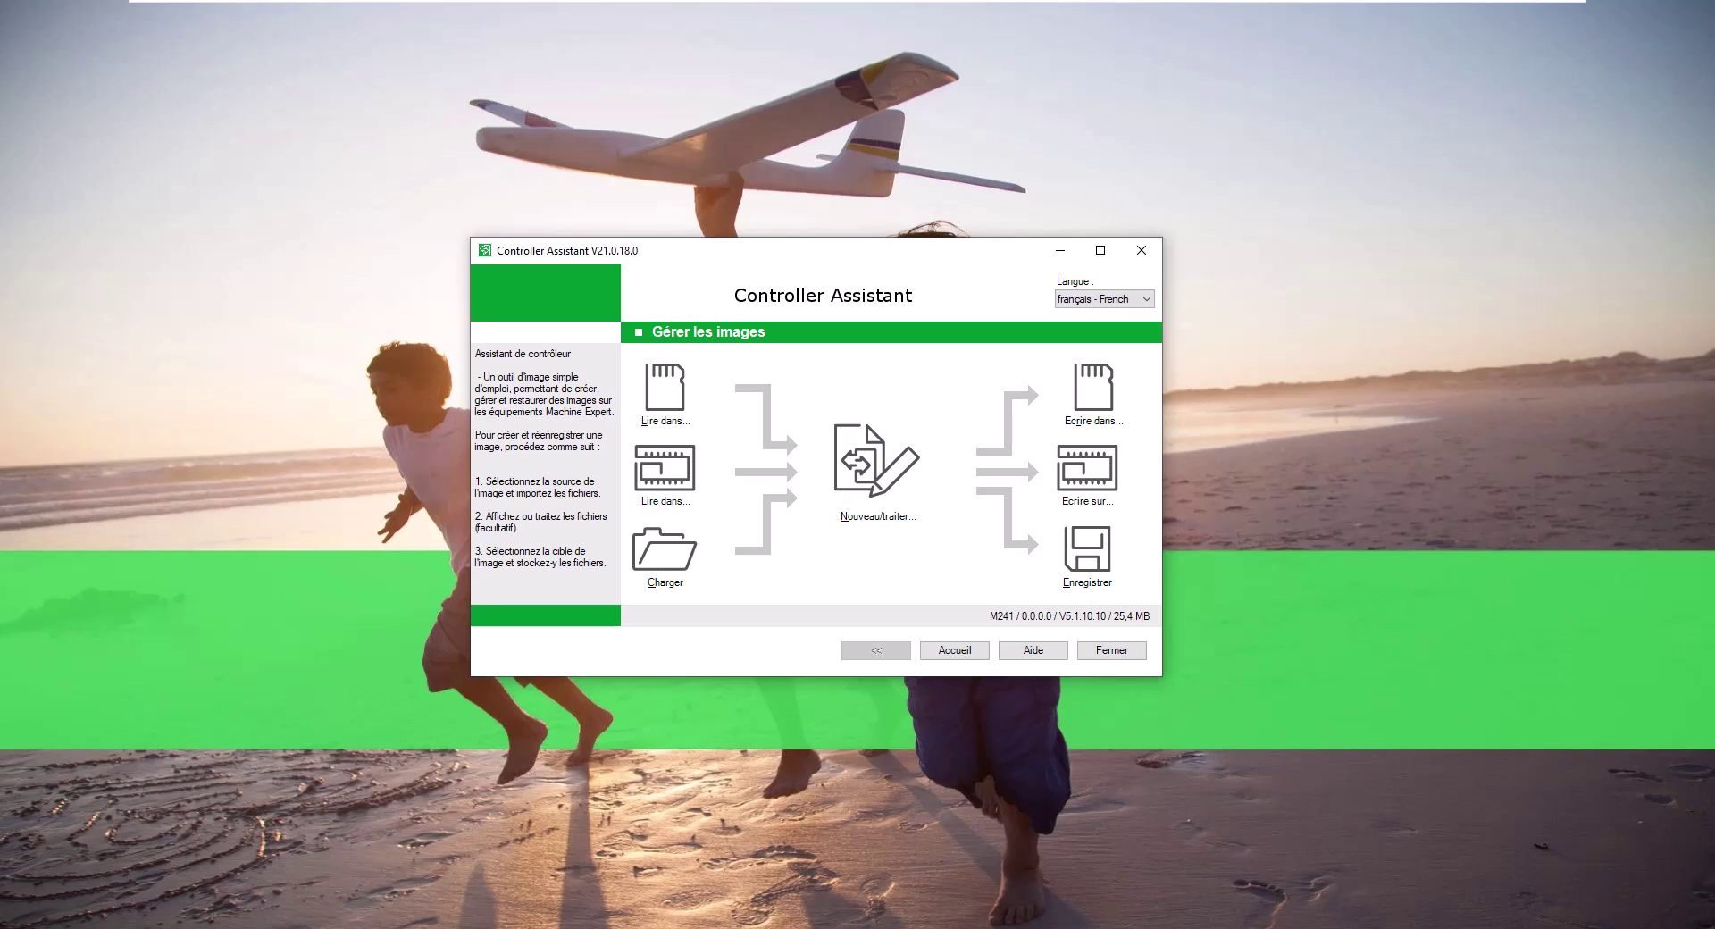
Start creating a new image from the image management page and set the controller type to M262
click(959, 654)
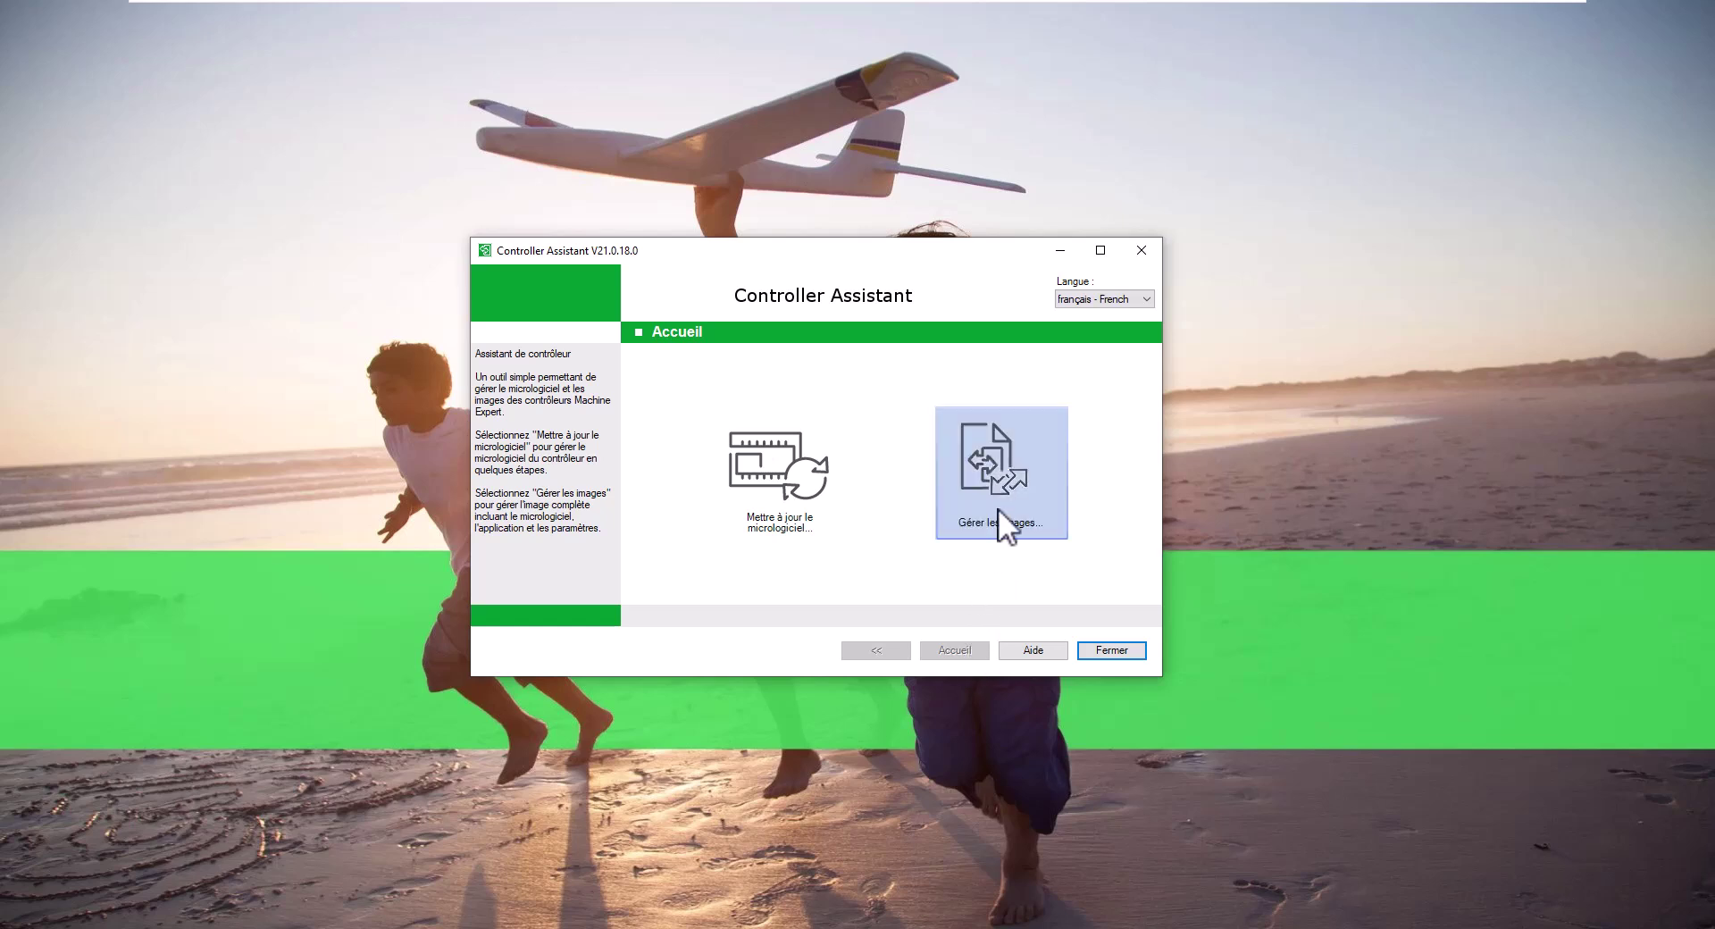
click(1004, 480)
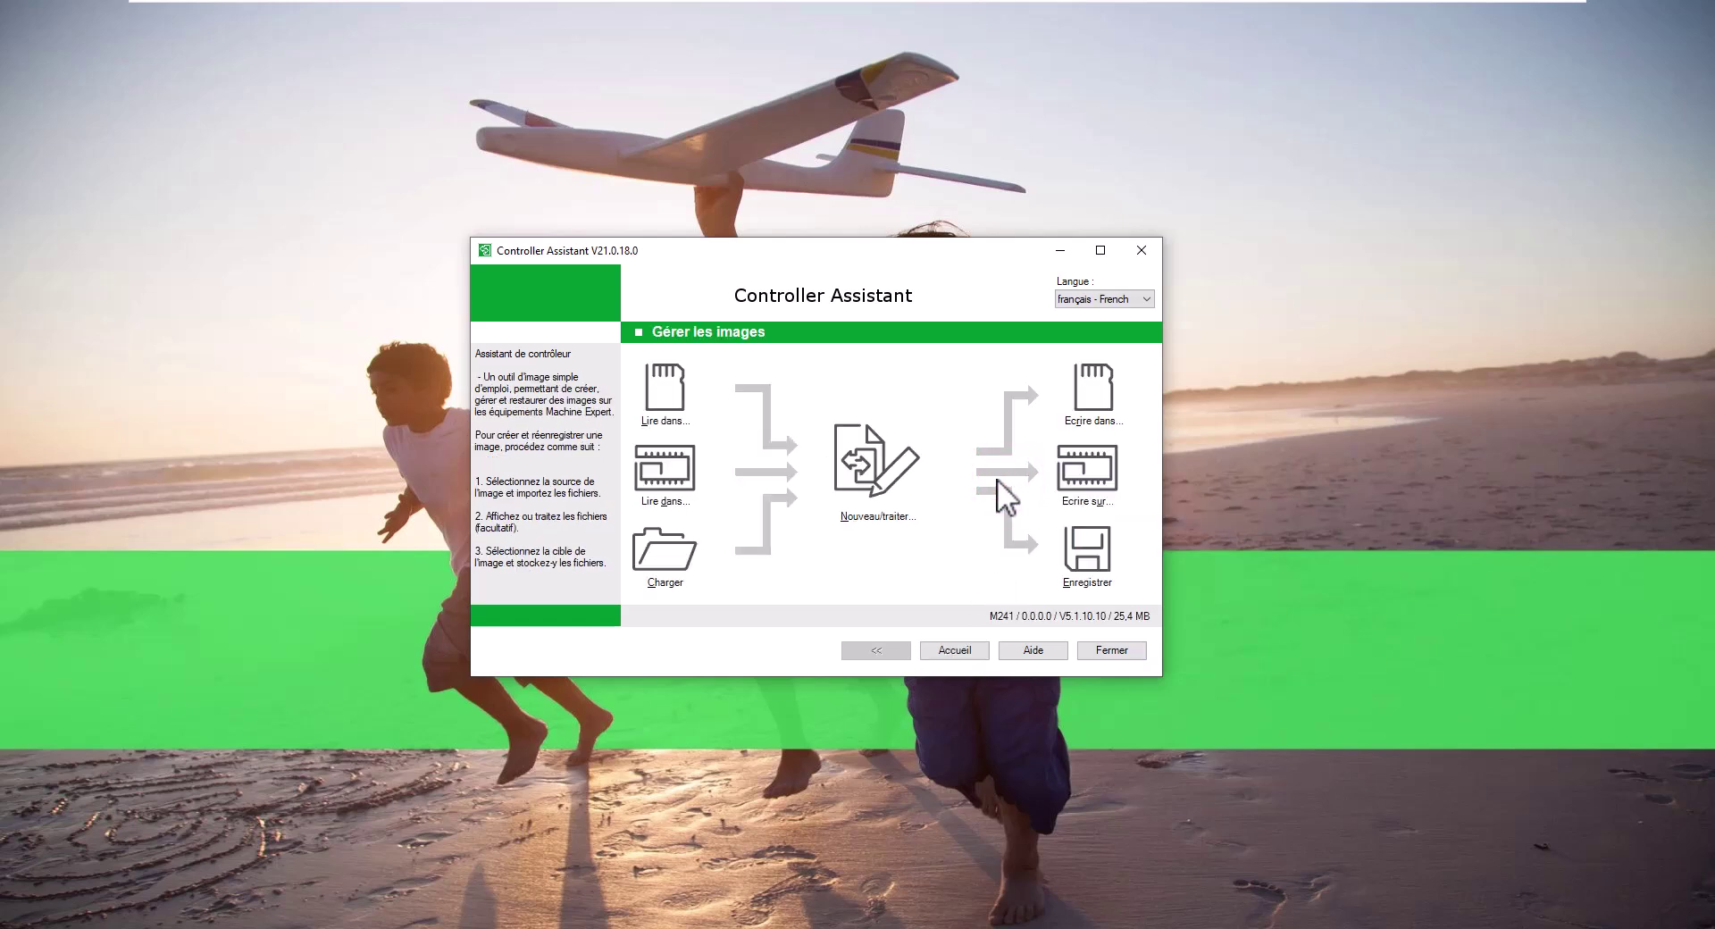
click(881, 466)
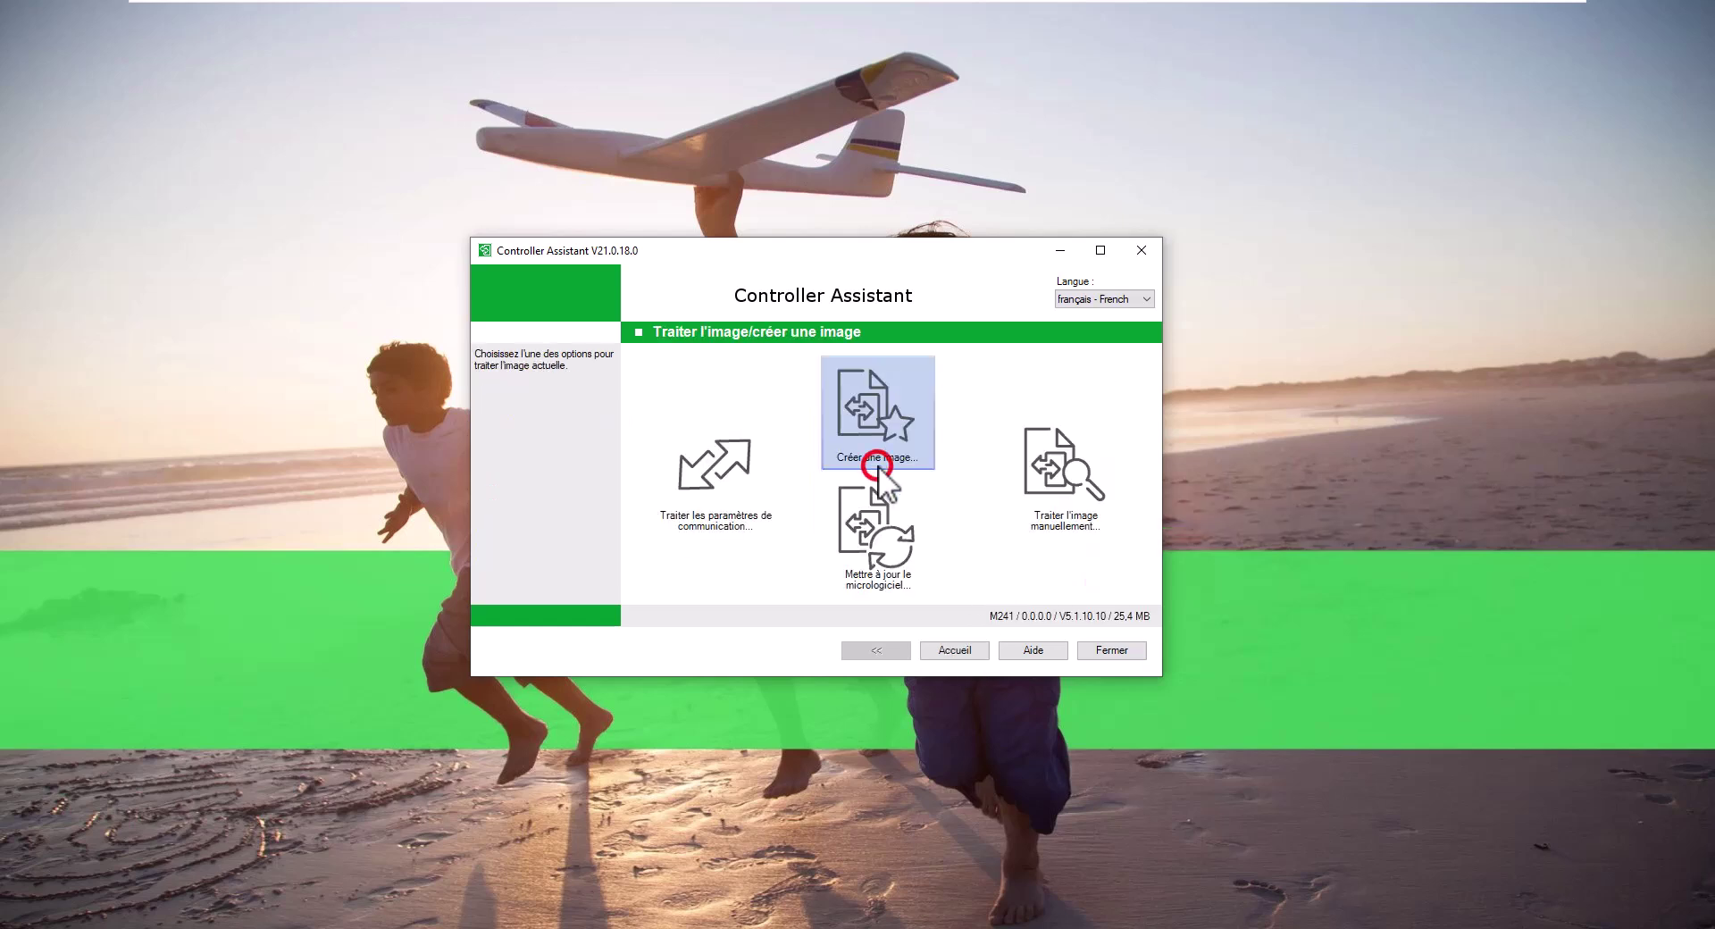
click(870, 396)
click(820, 405)
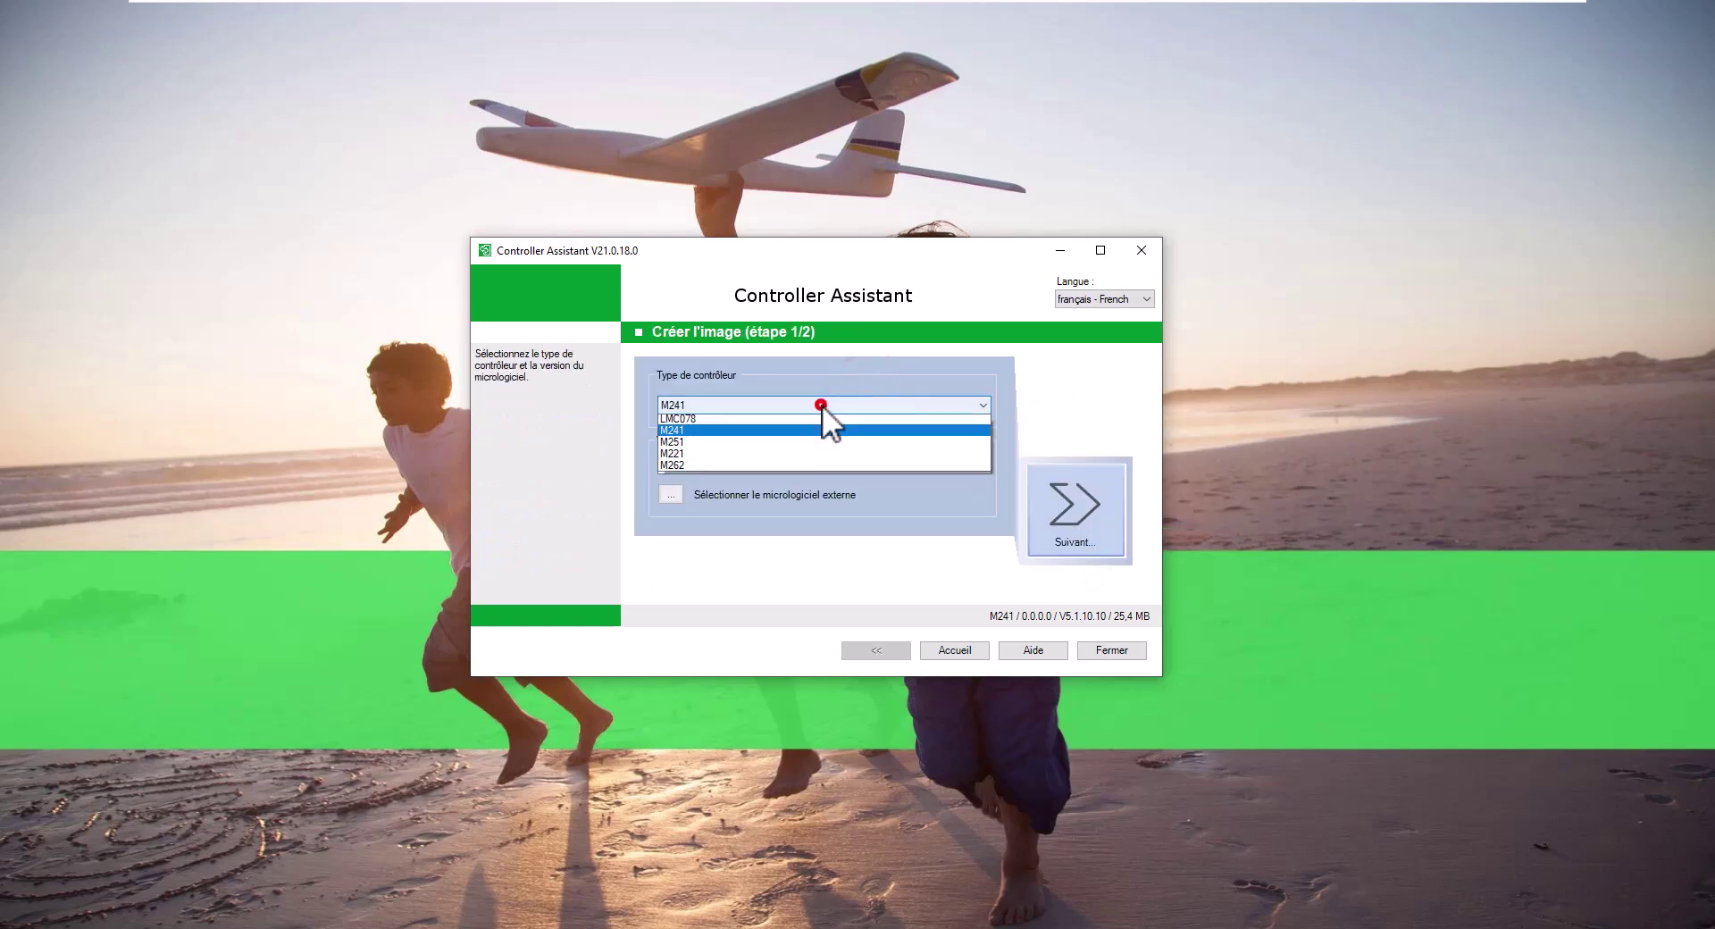
click(729, 560)
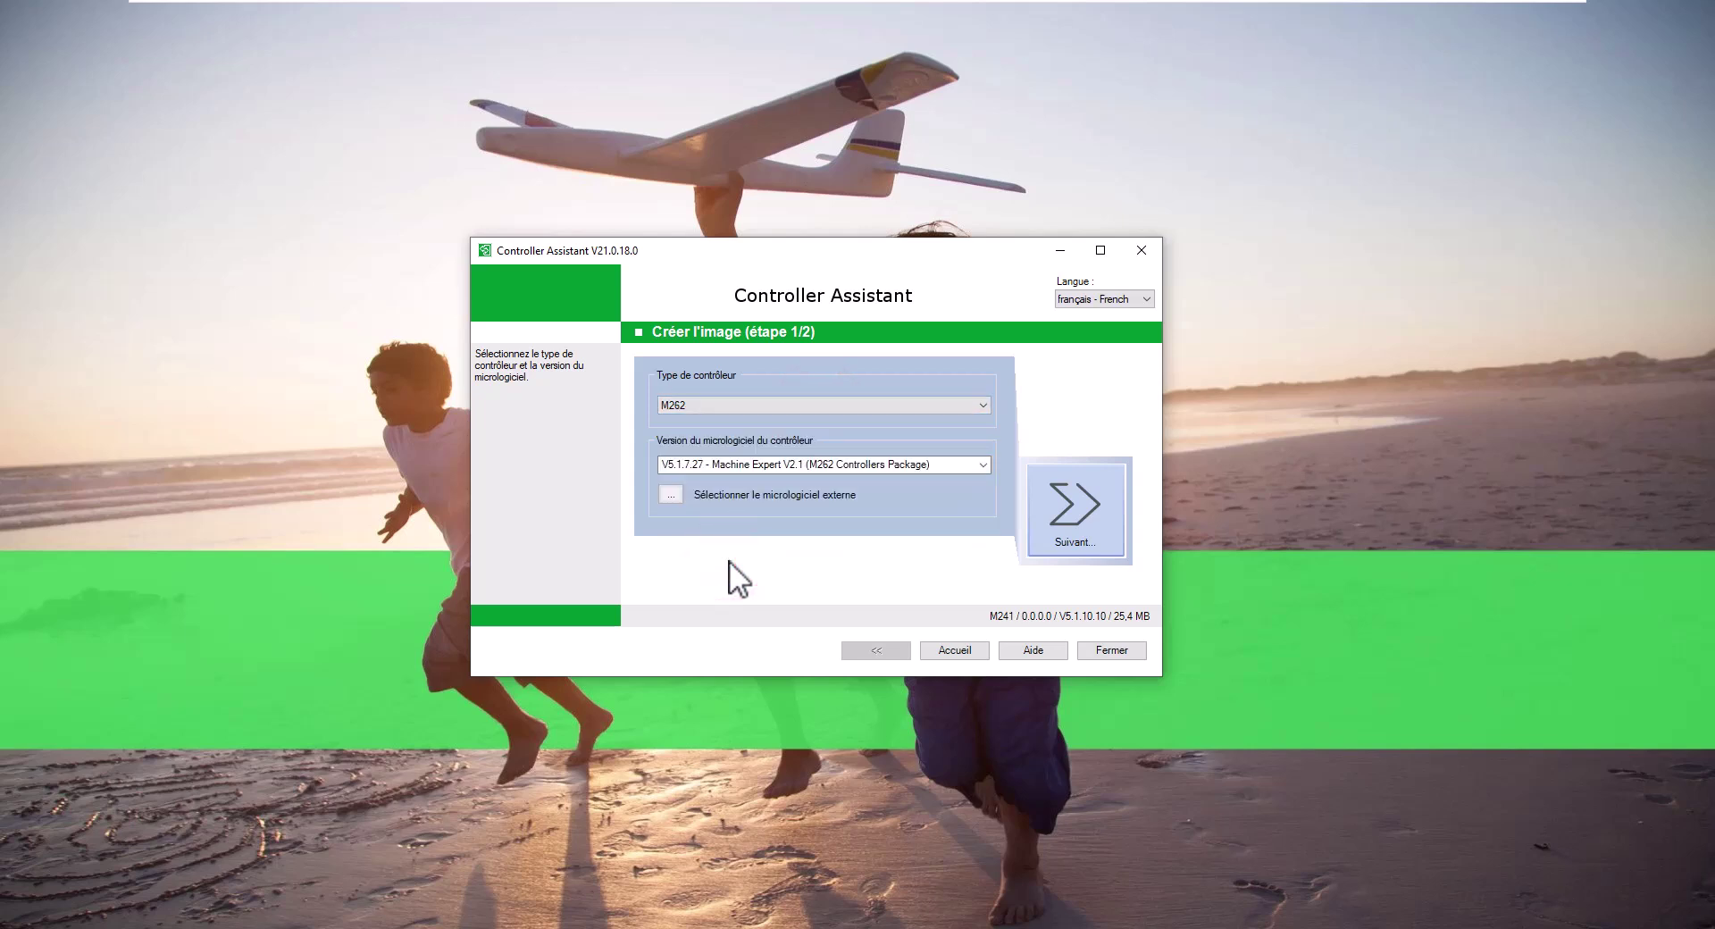
Select firmware version V5.1.7.27 - Machine Expert V2.1 (M262 Controllers Package) and generate the image with the default communication parameters
click(723, 464)
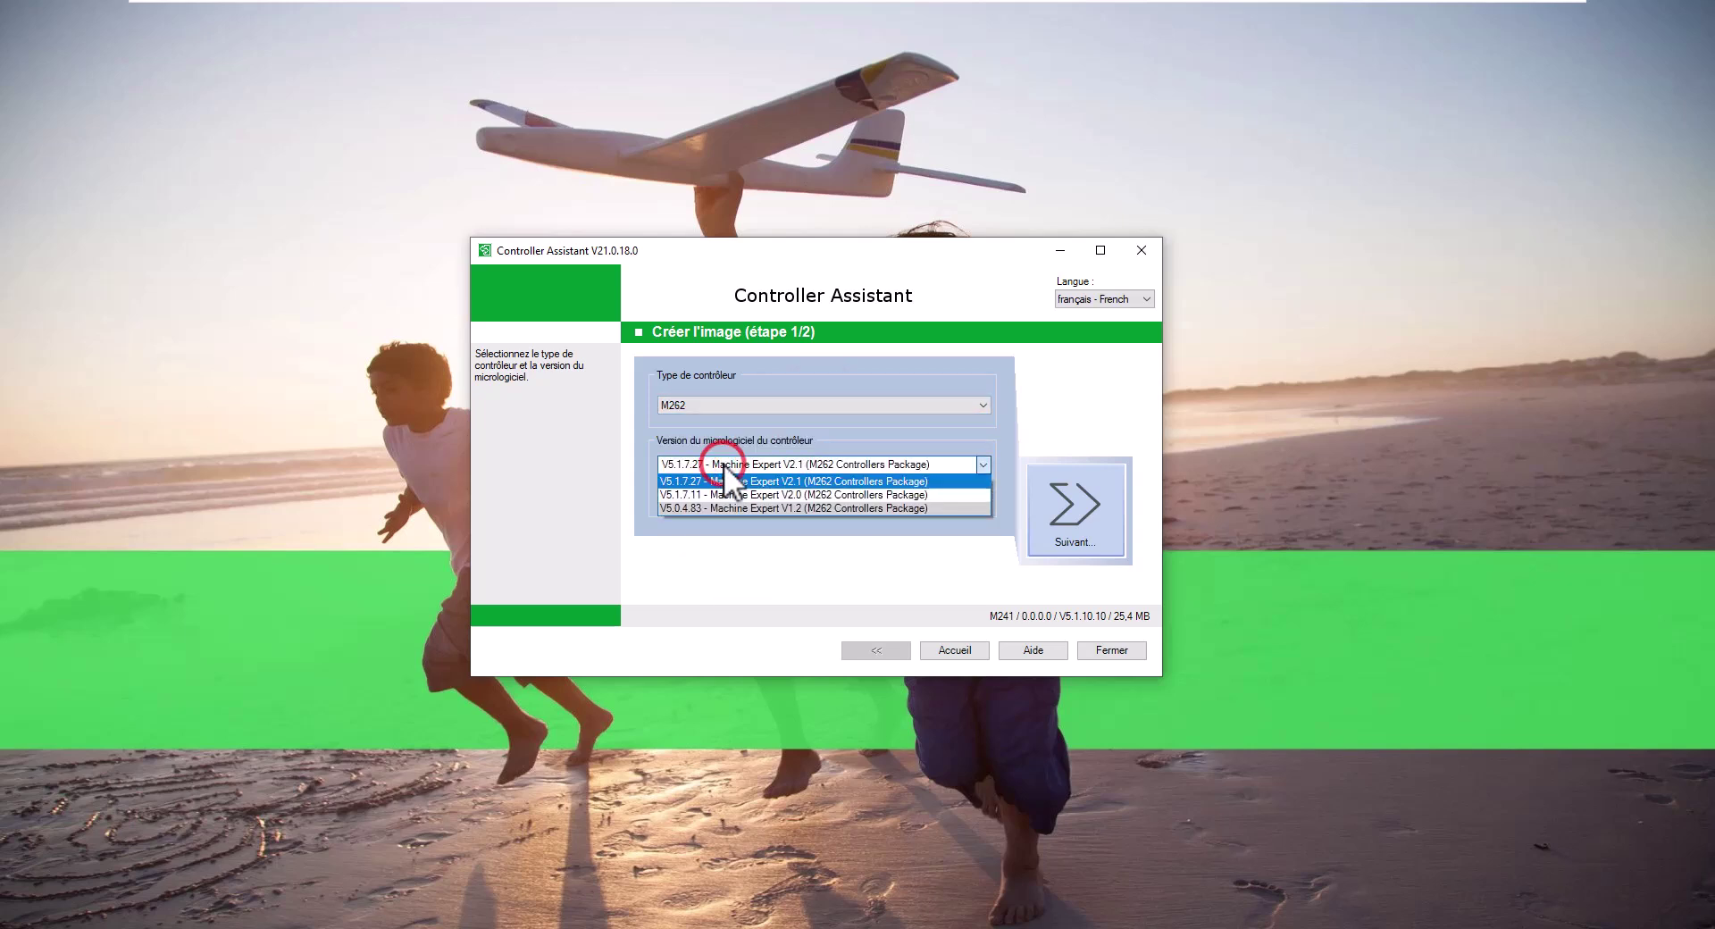
key(Up)
key(Up)
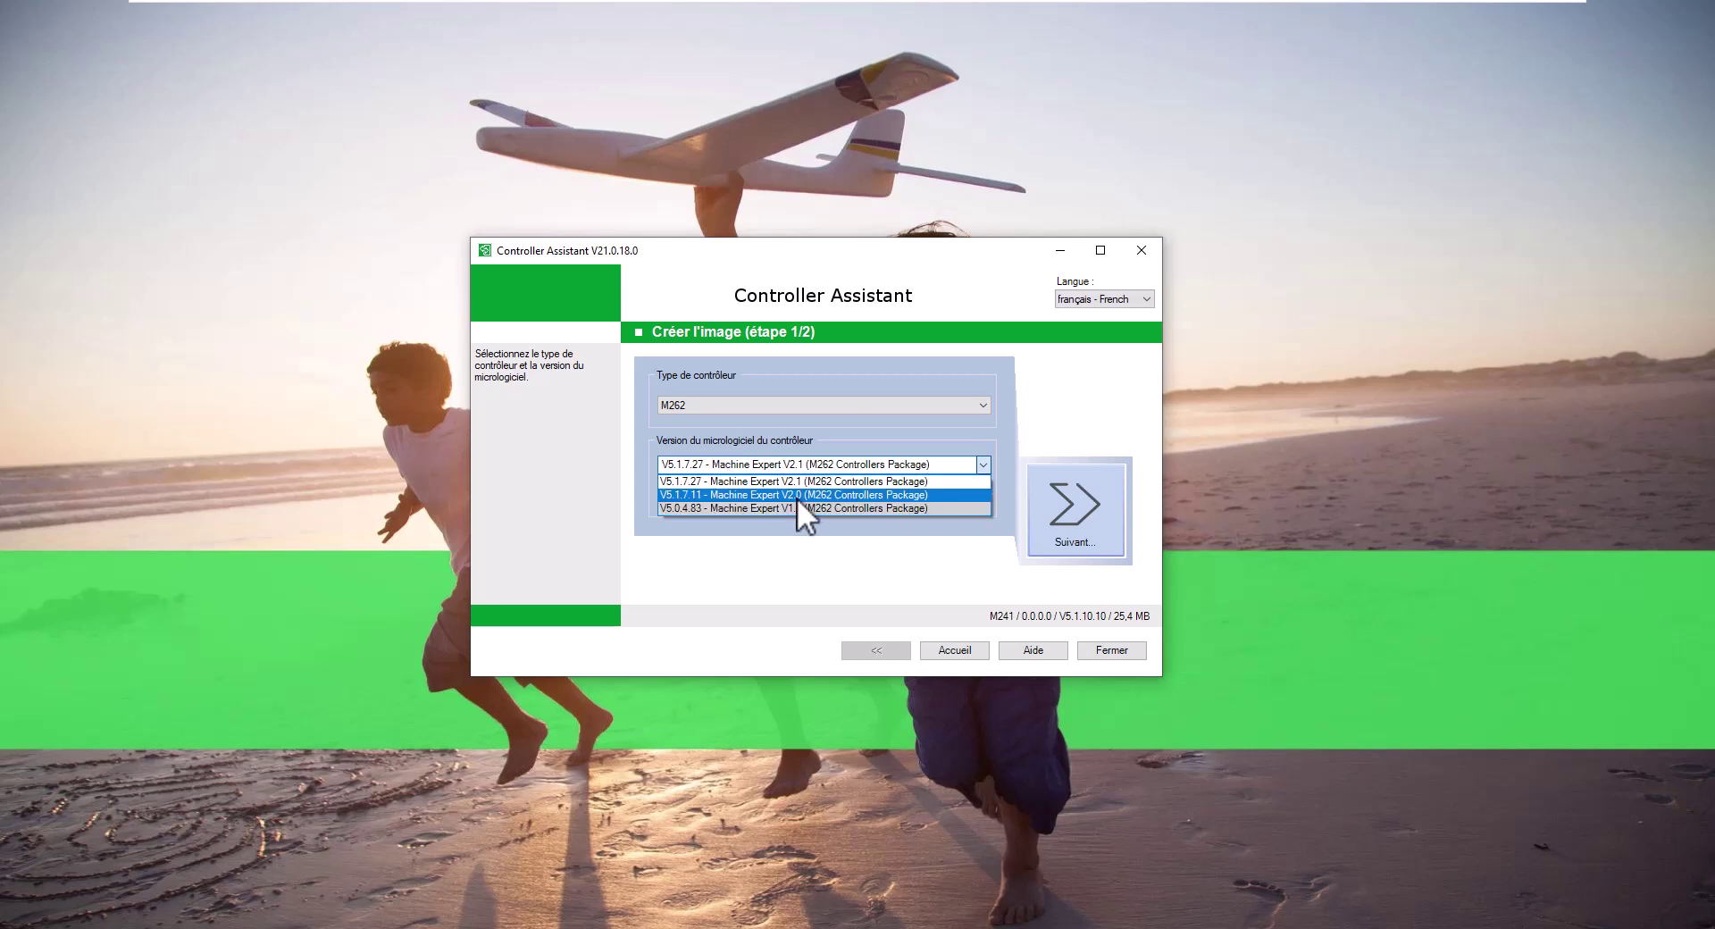
key(Up)
key(Down)
key(Down)
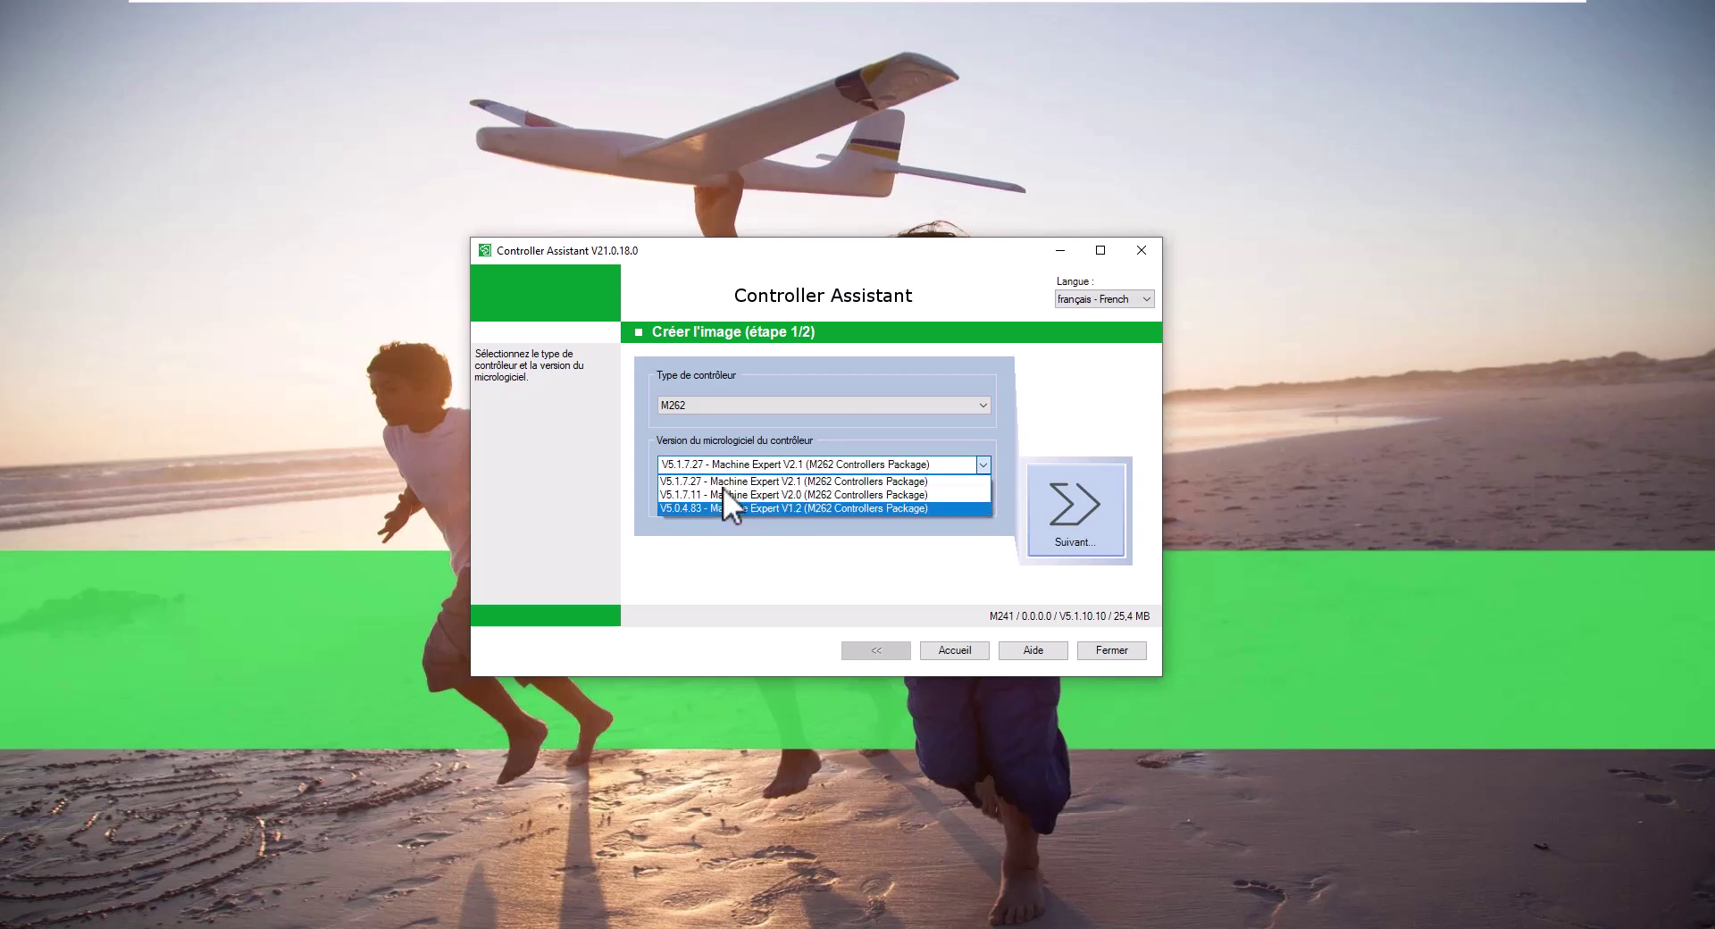
key(Up)
key(Up)
click(722, 486)
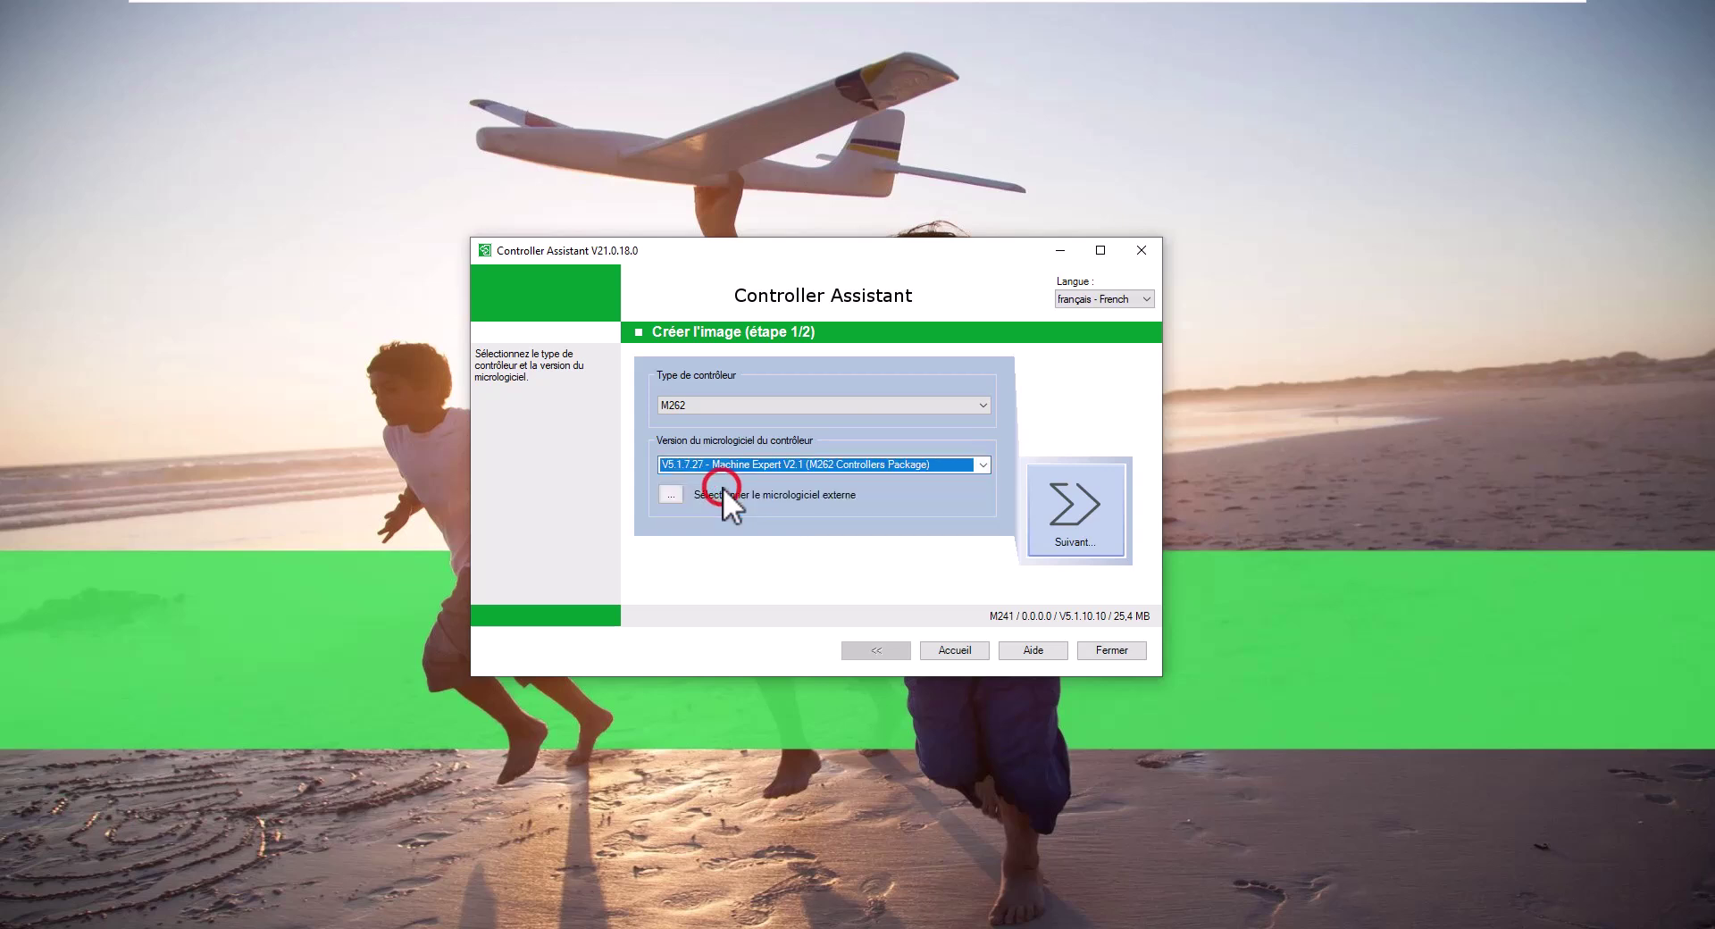
click(1100, 512)
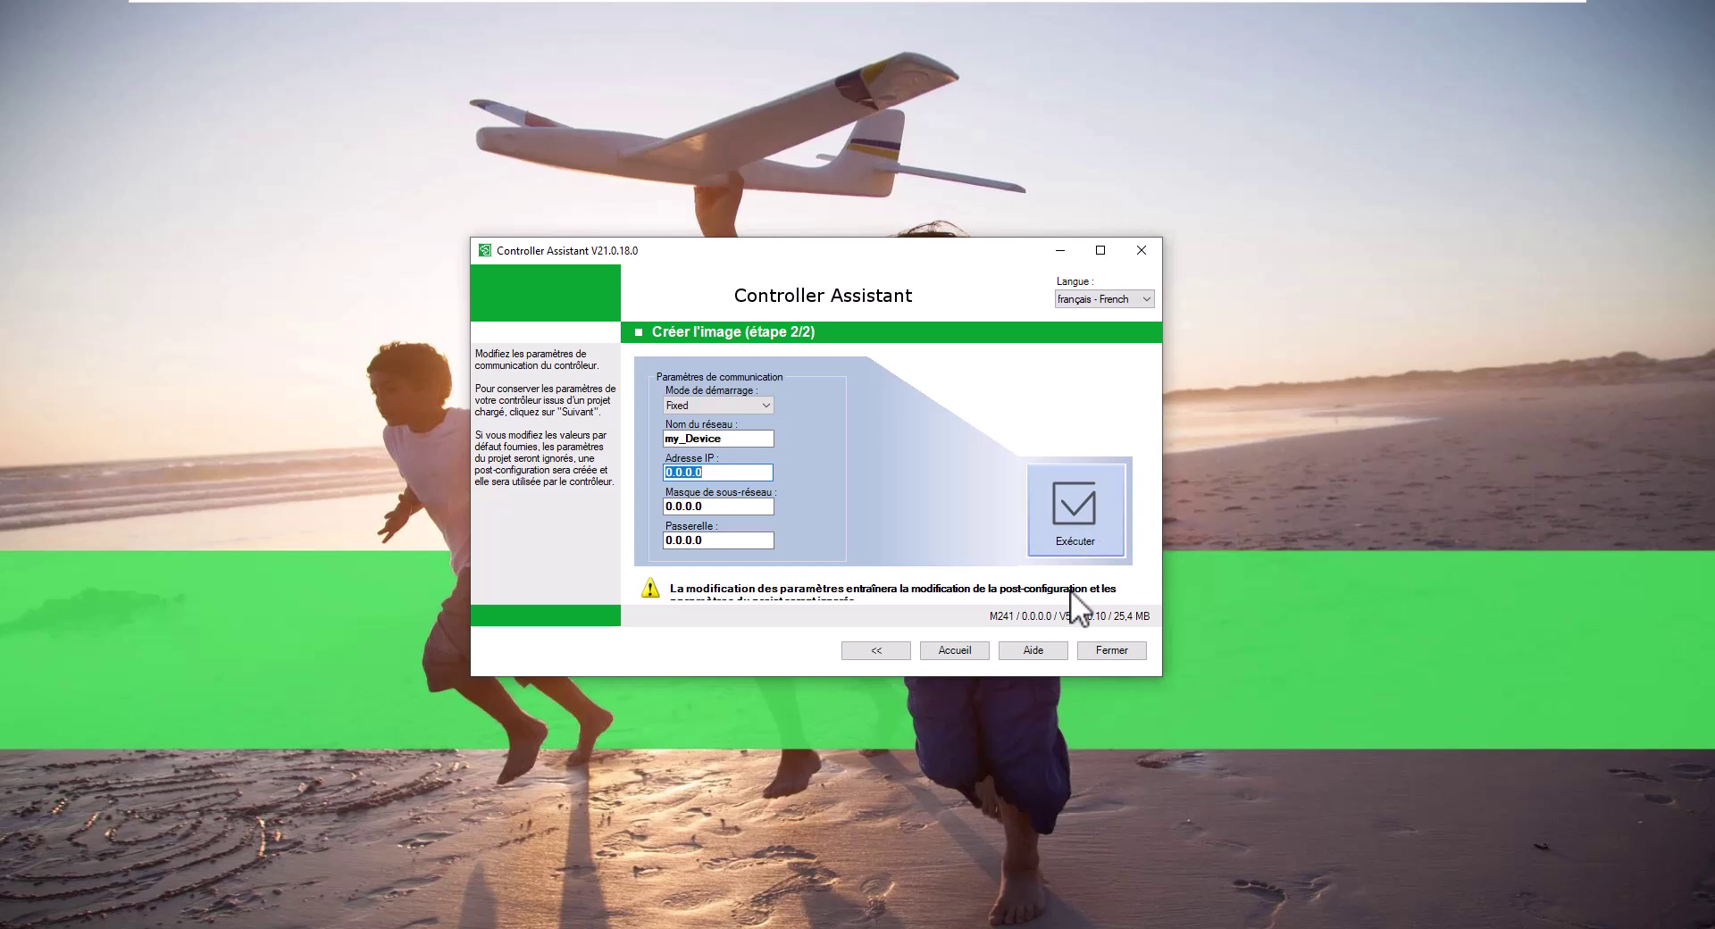
click(1069, 517)
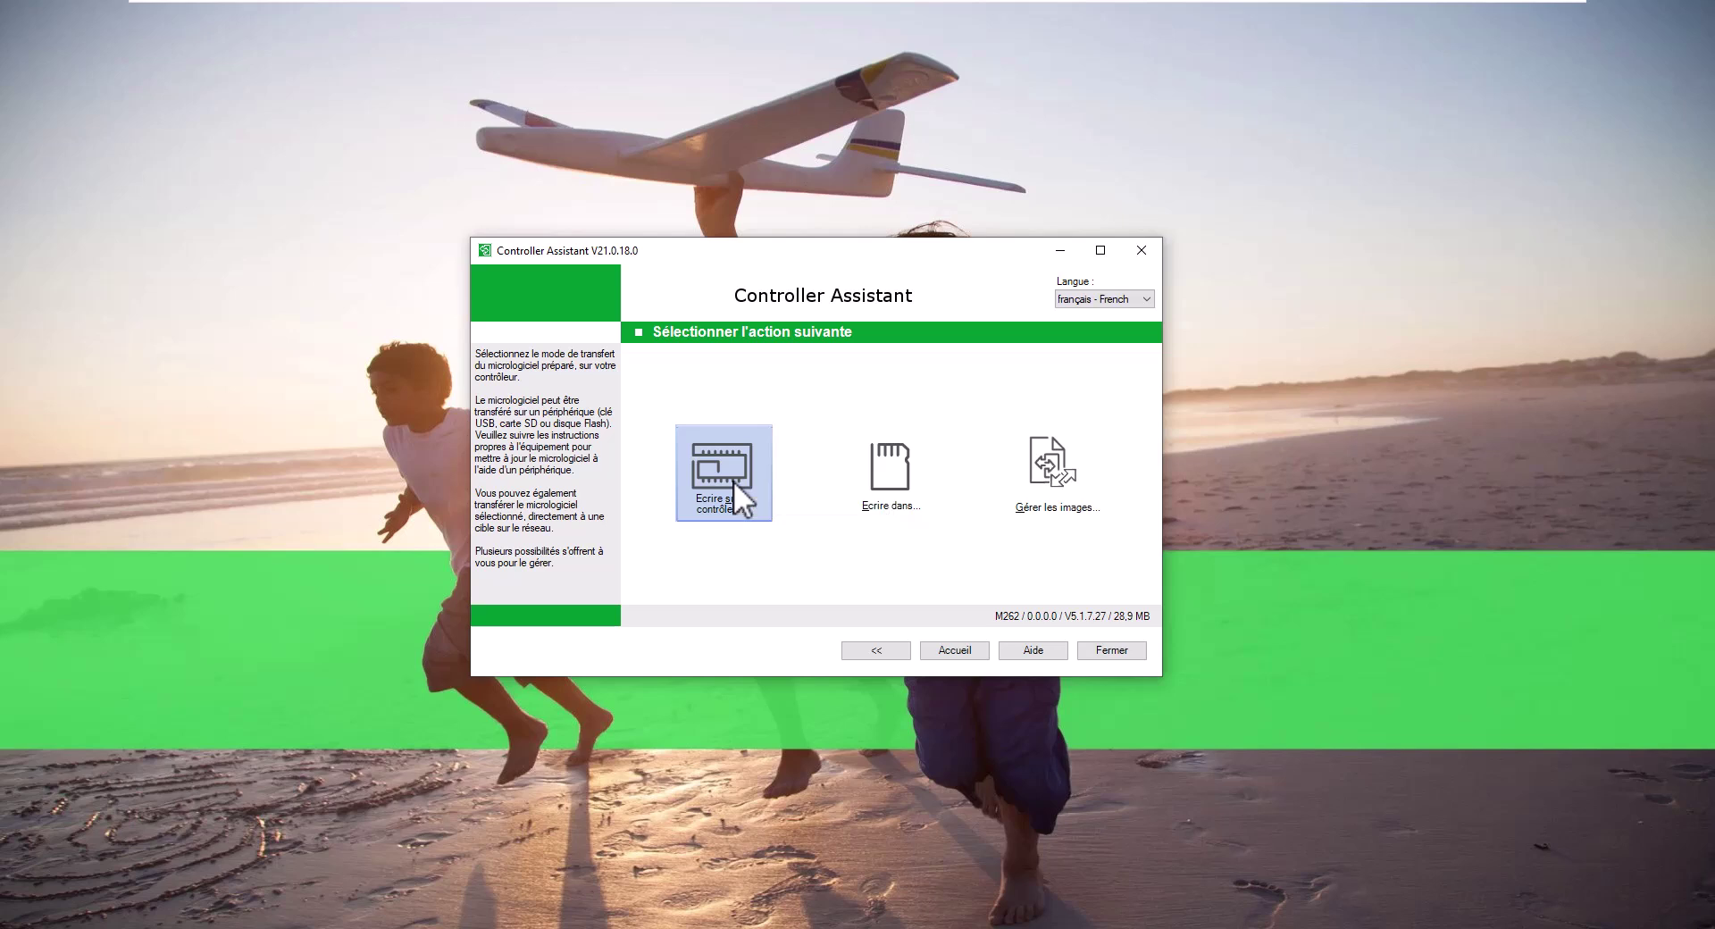
Return to image management and save the generated image as the BPD file M262_5.1.7.27 in the Firmware folder
click(1053, 466)
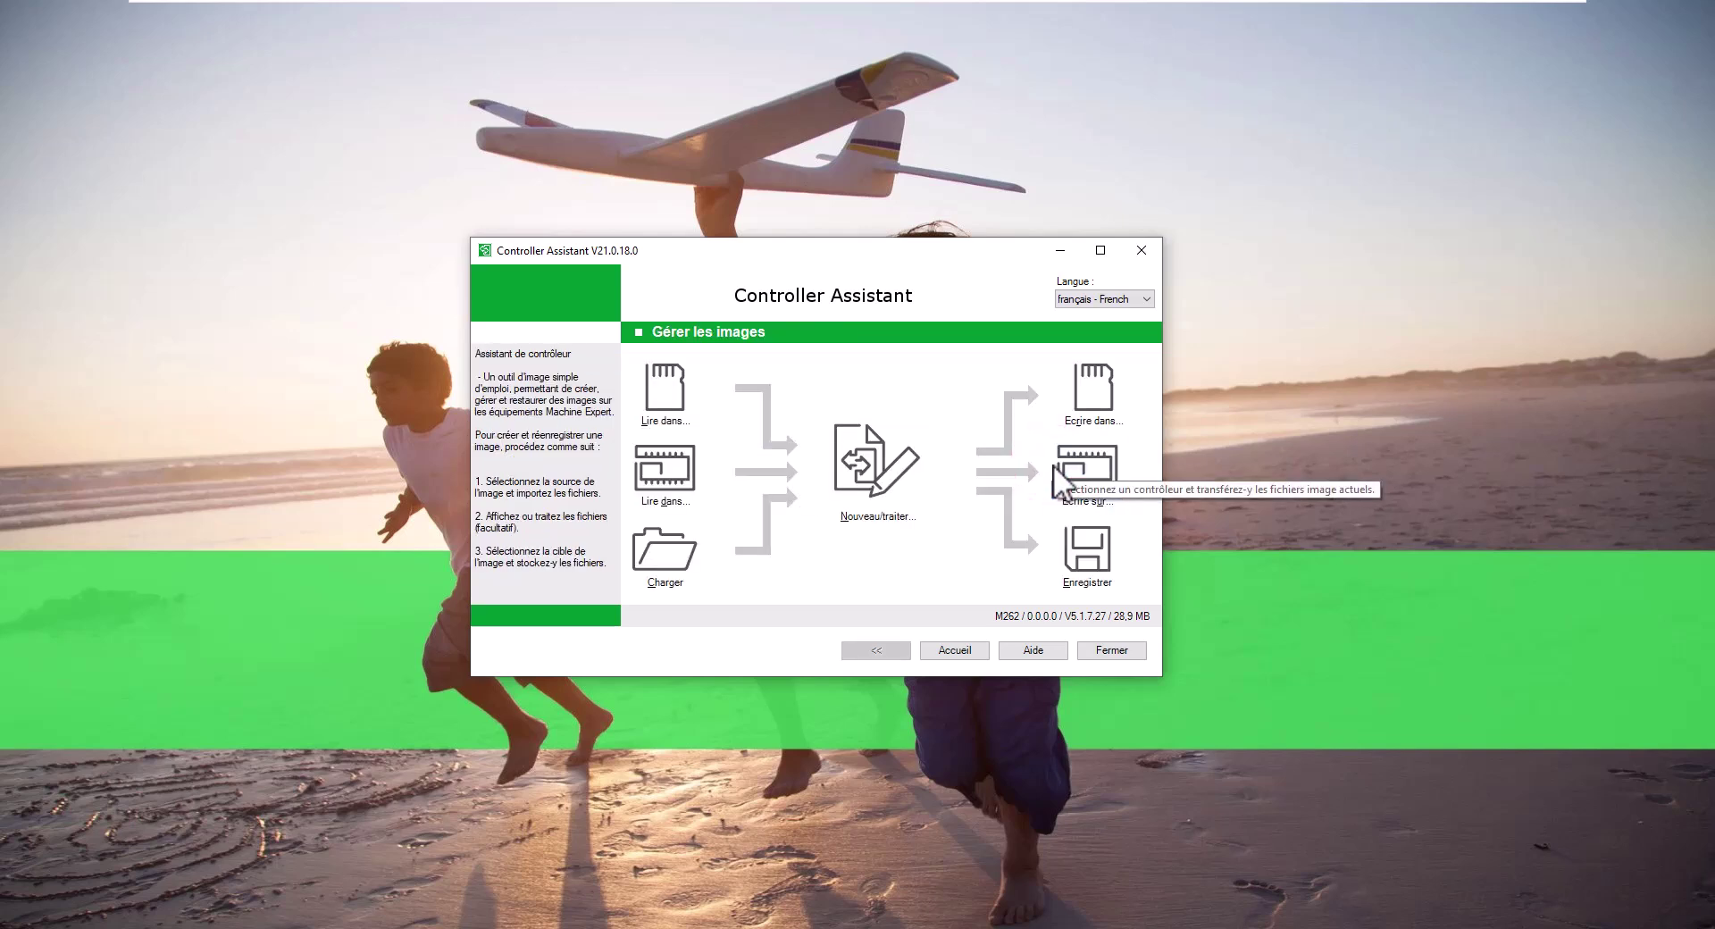
click(1086, 565)
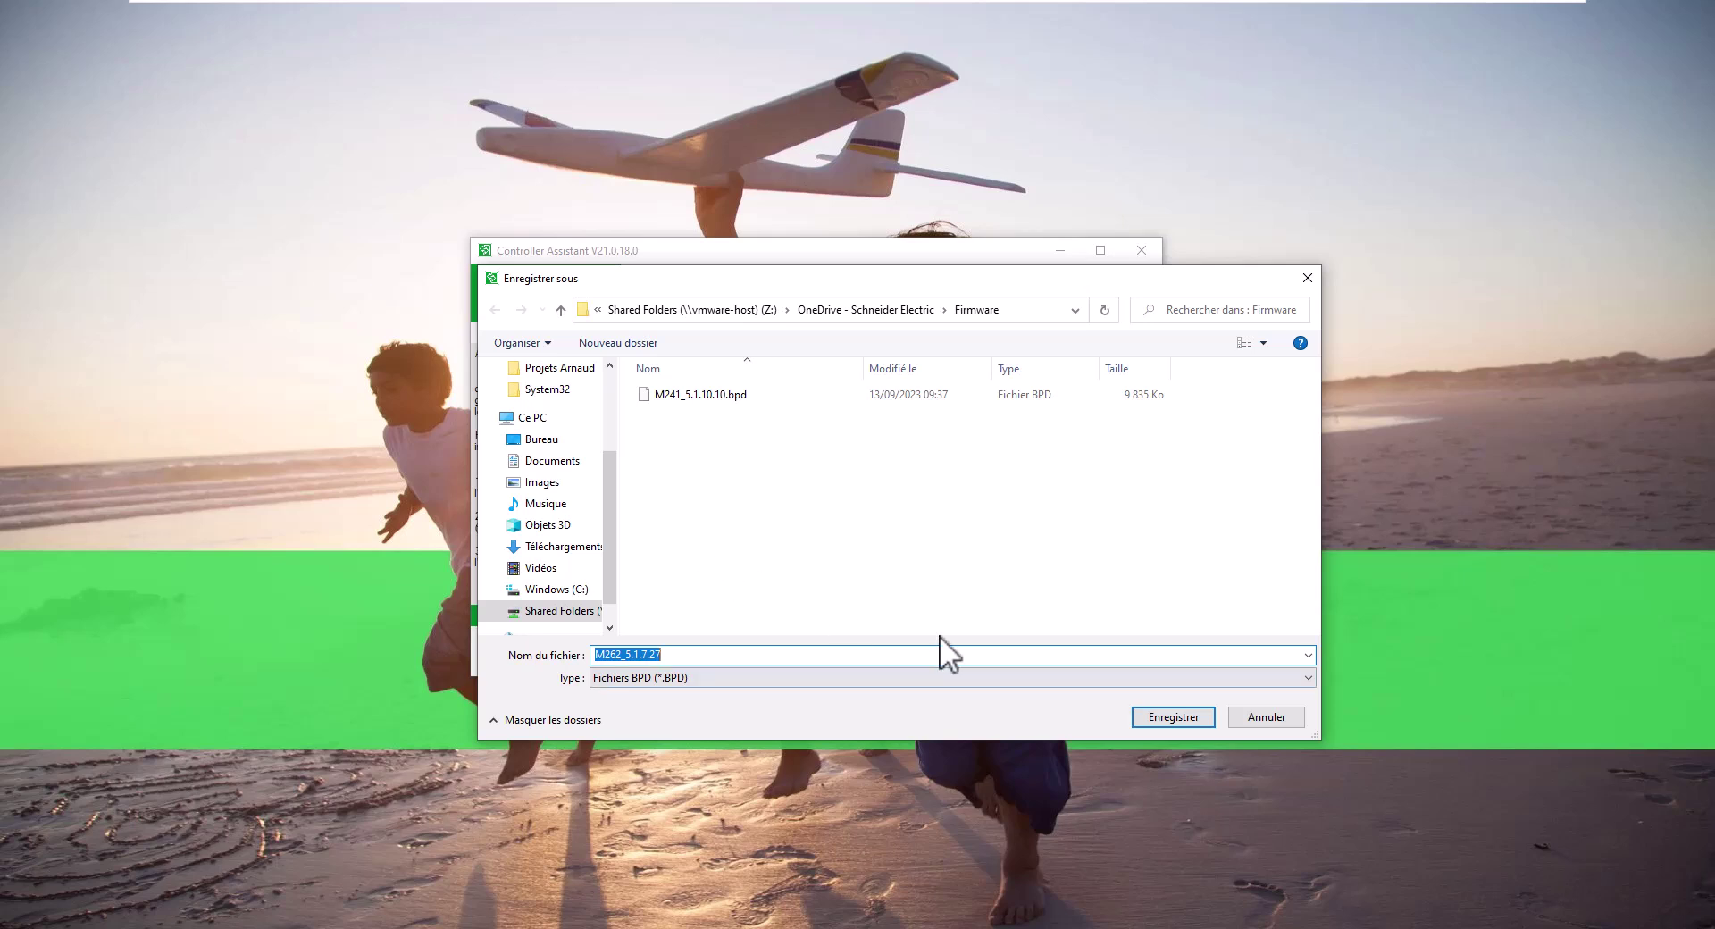
click(1171, 714)
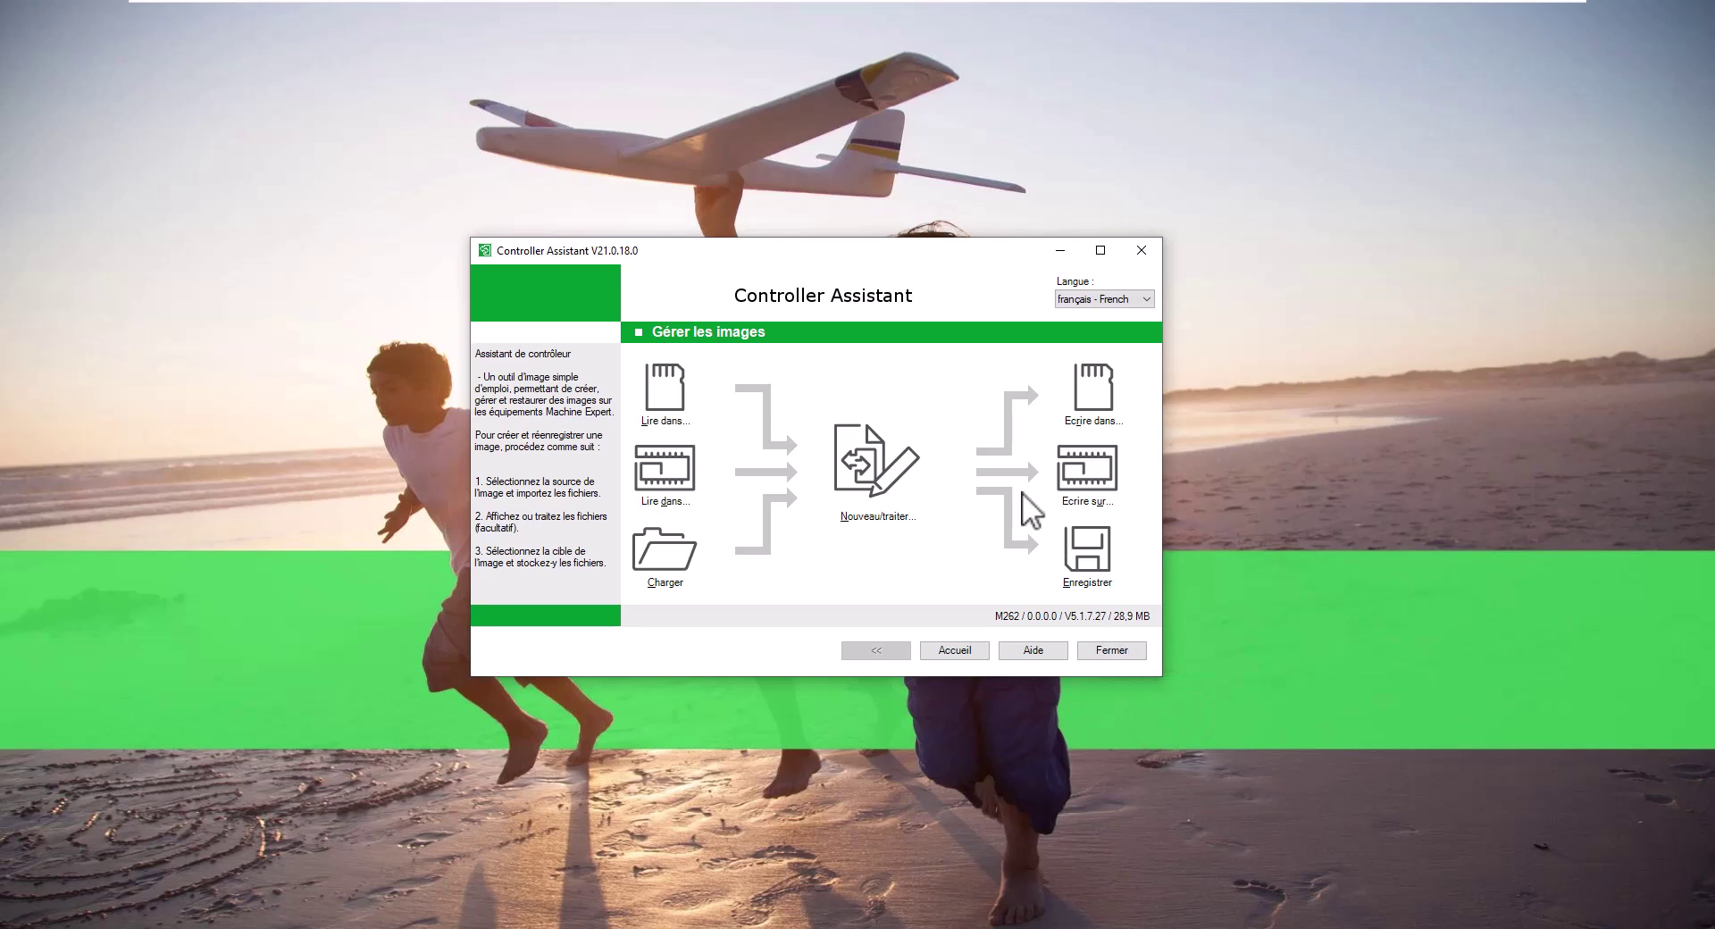
Switch to the other Controller Assistant instance, close the one used to create the image, and reposition the remaining window
drag(861, 254, 1398, 50)
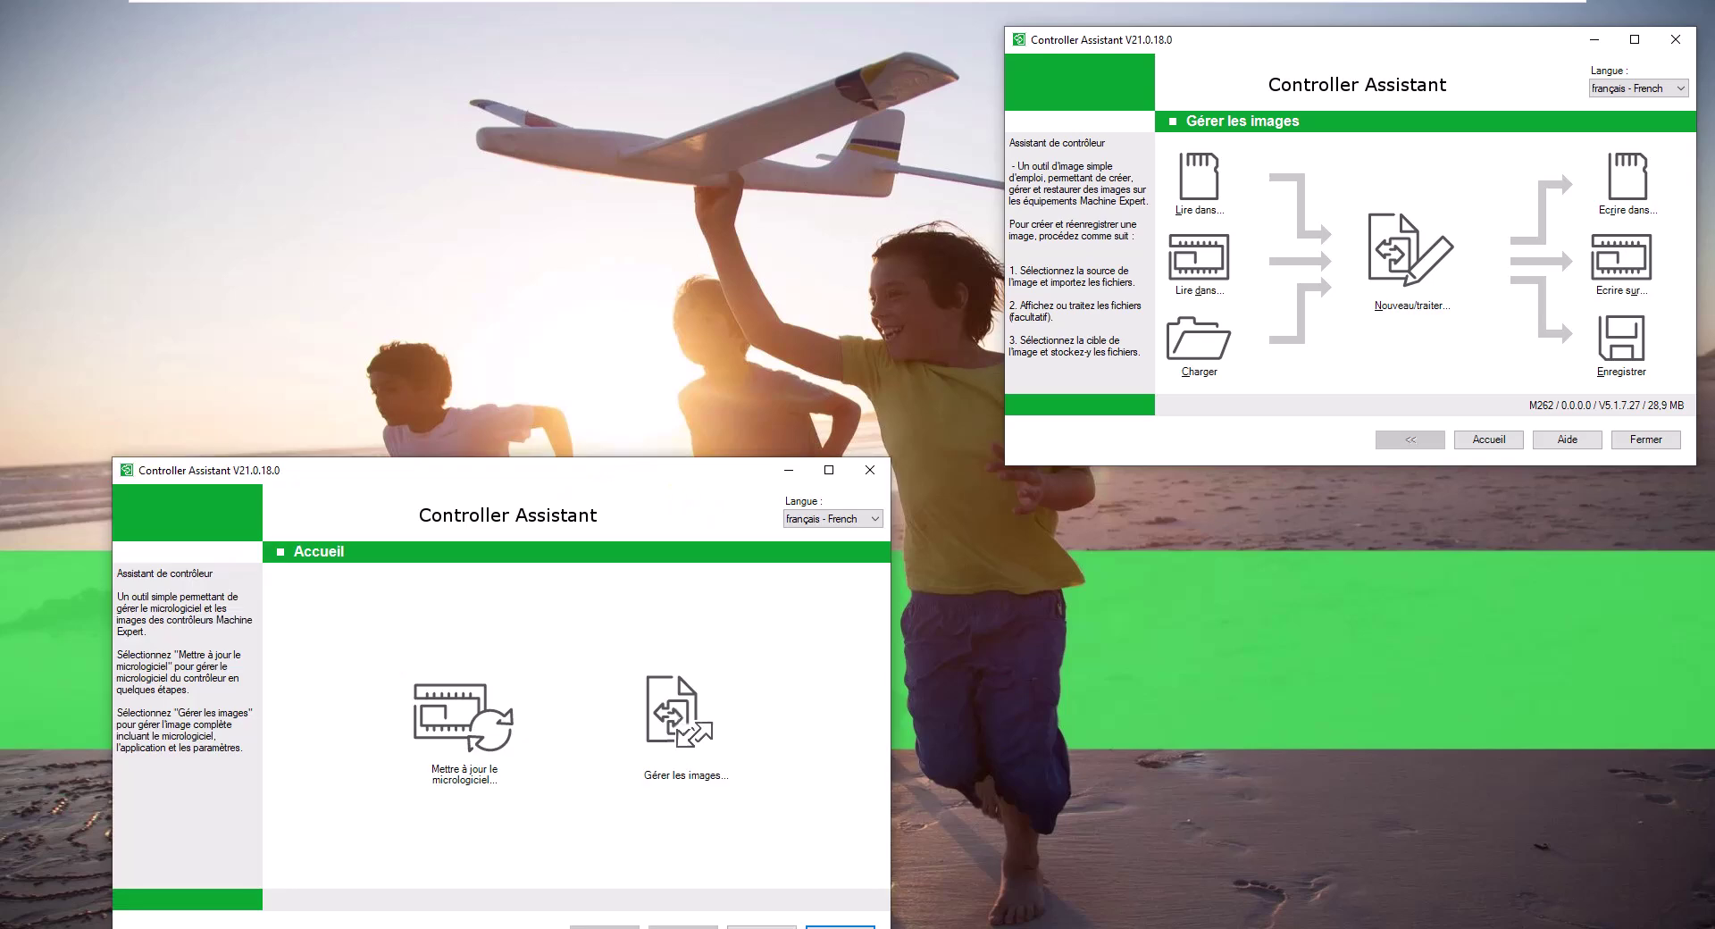
drag(515, 471, 492, 366)
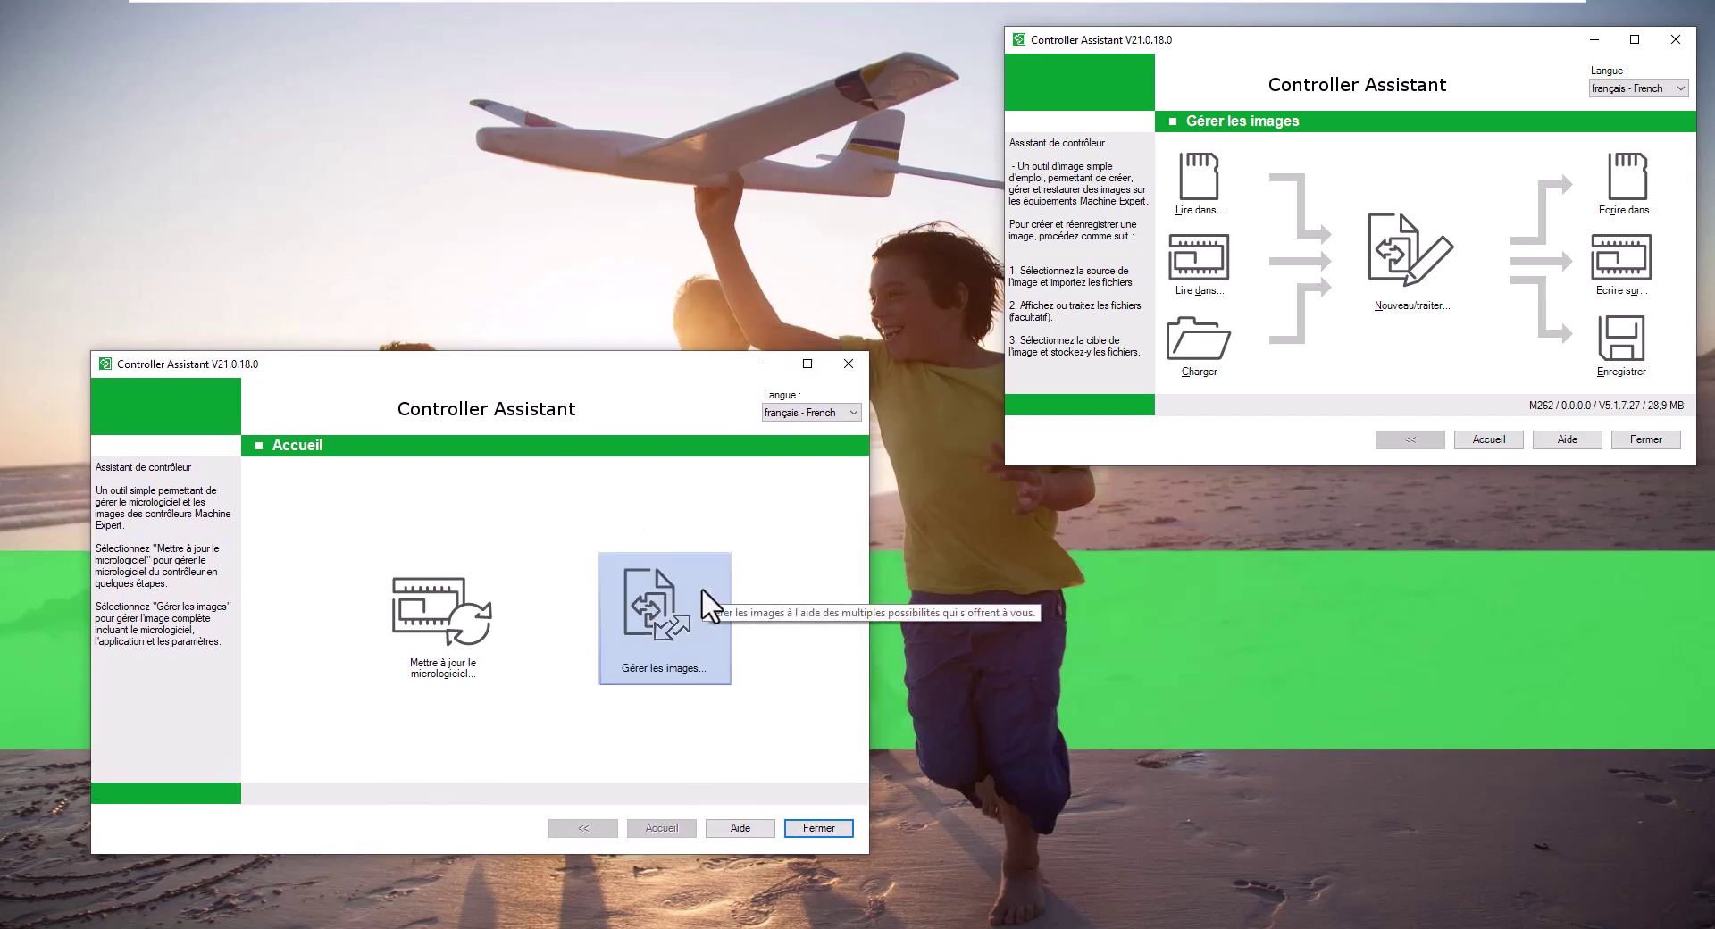
click(1675, 41)
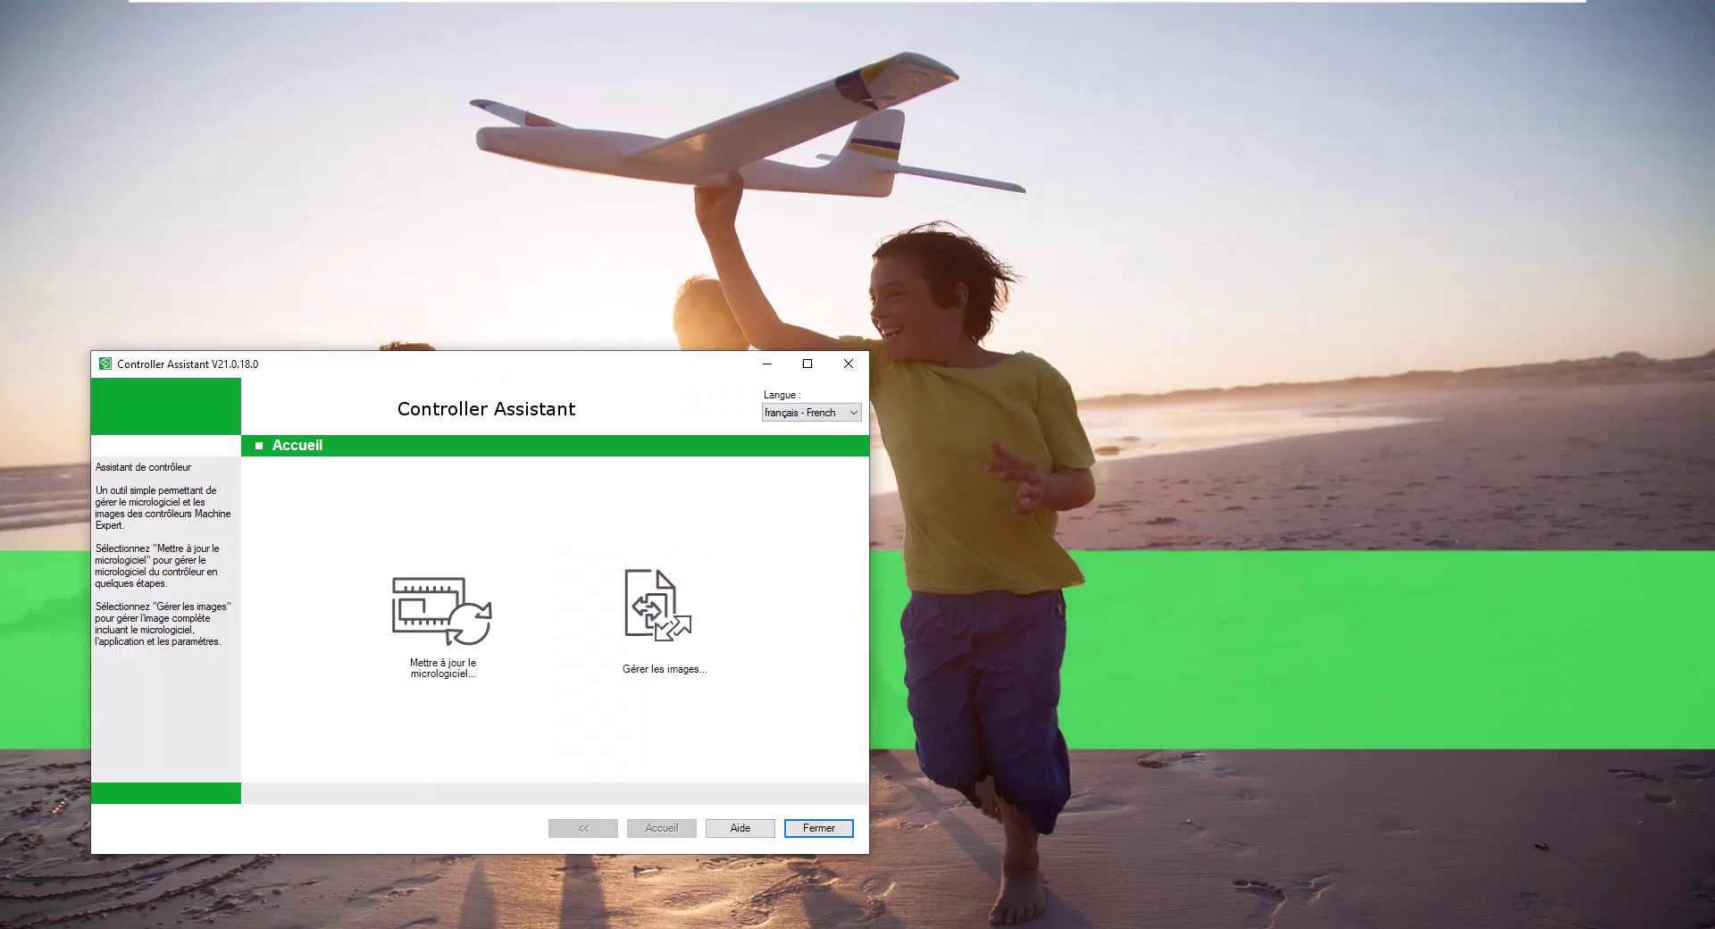
drag(497, 361, 624, 304)
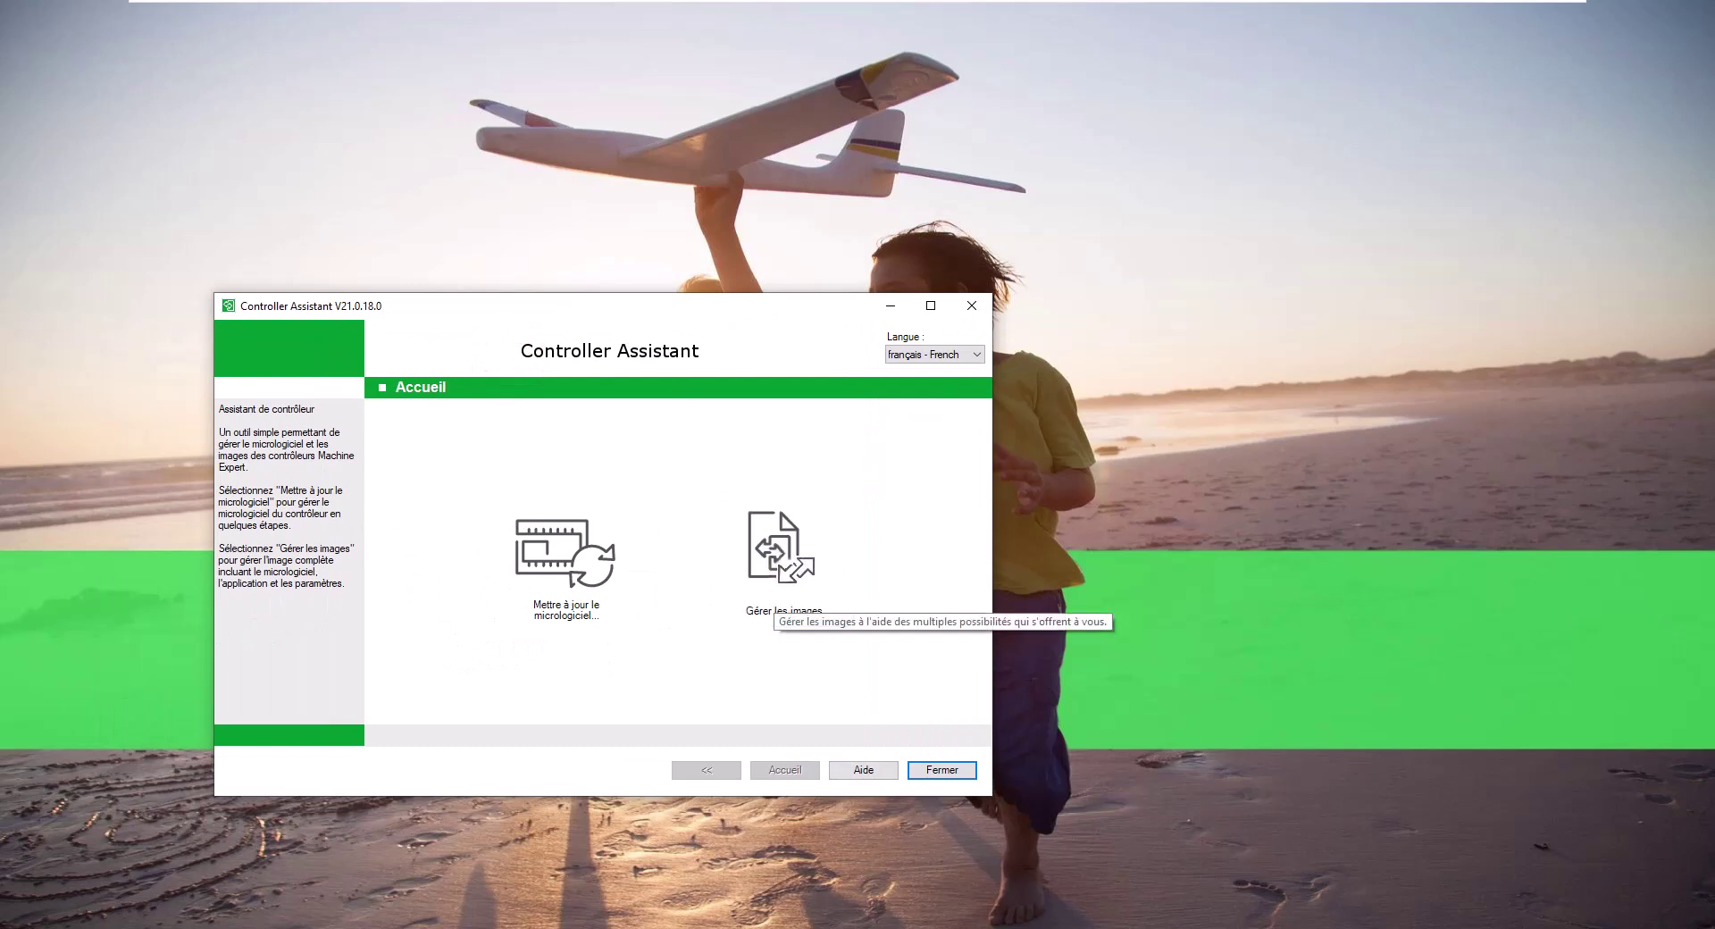
Load the image file M262_5.1.7.27.bpd from the Firmware folder into image management
click(775, 563)
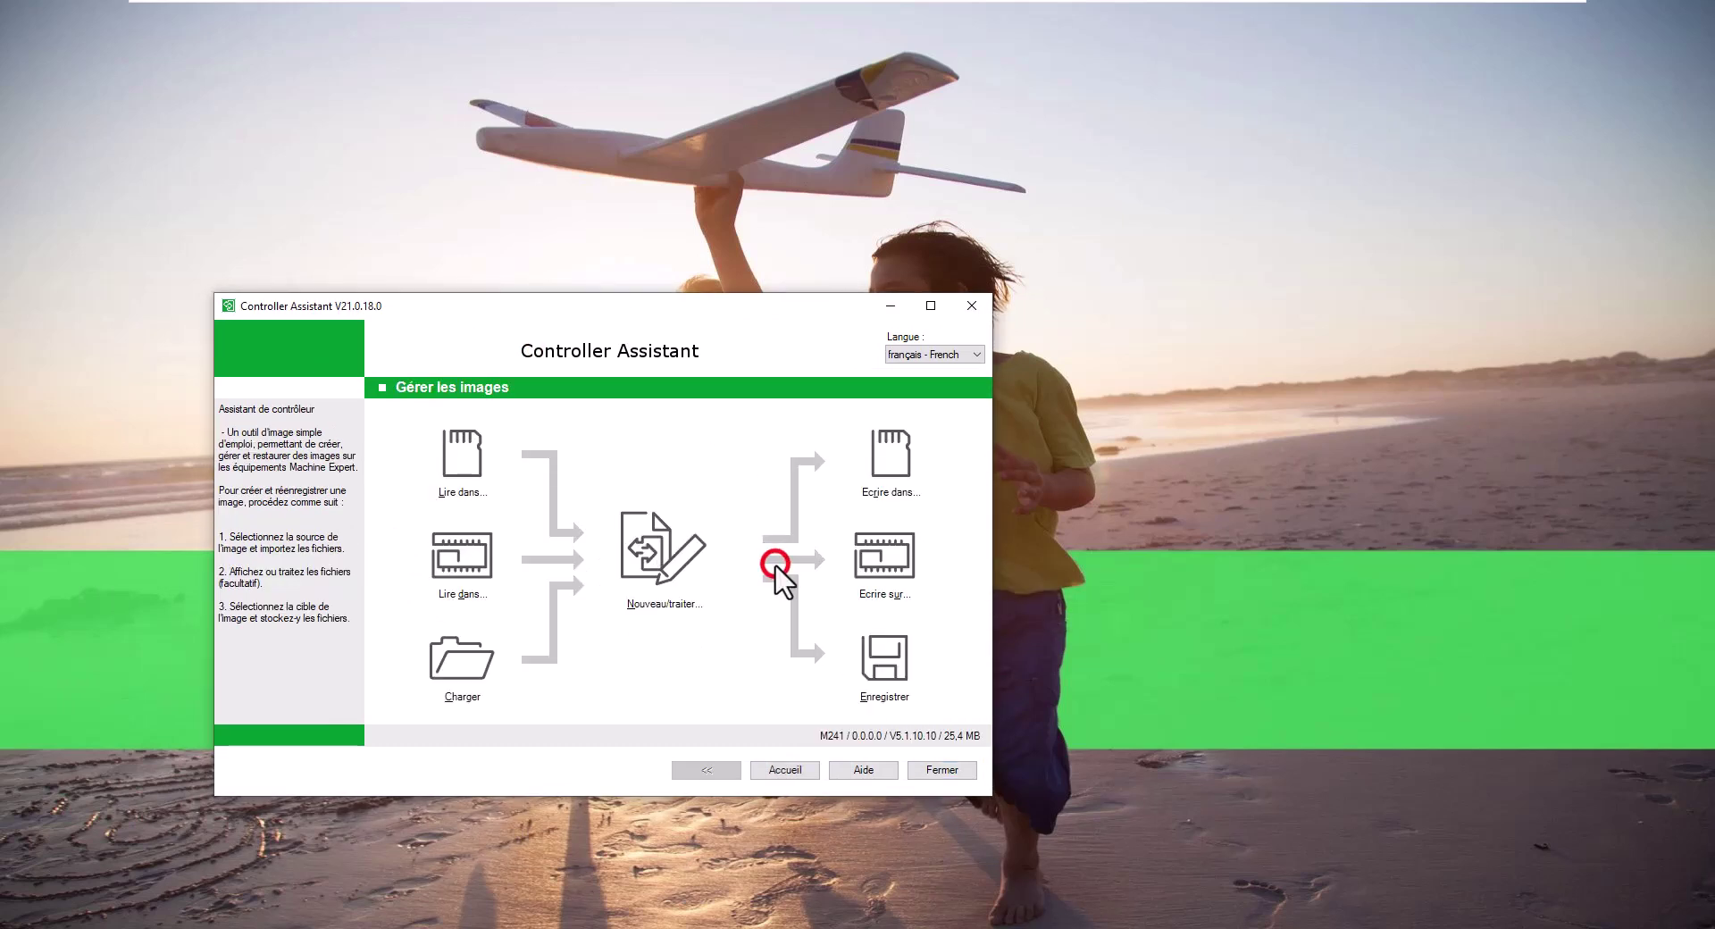
click(473, 666)
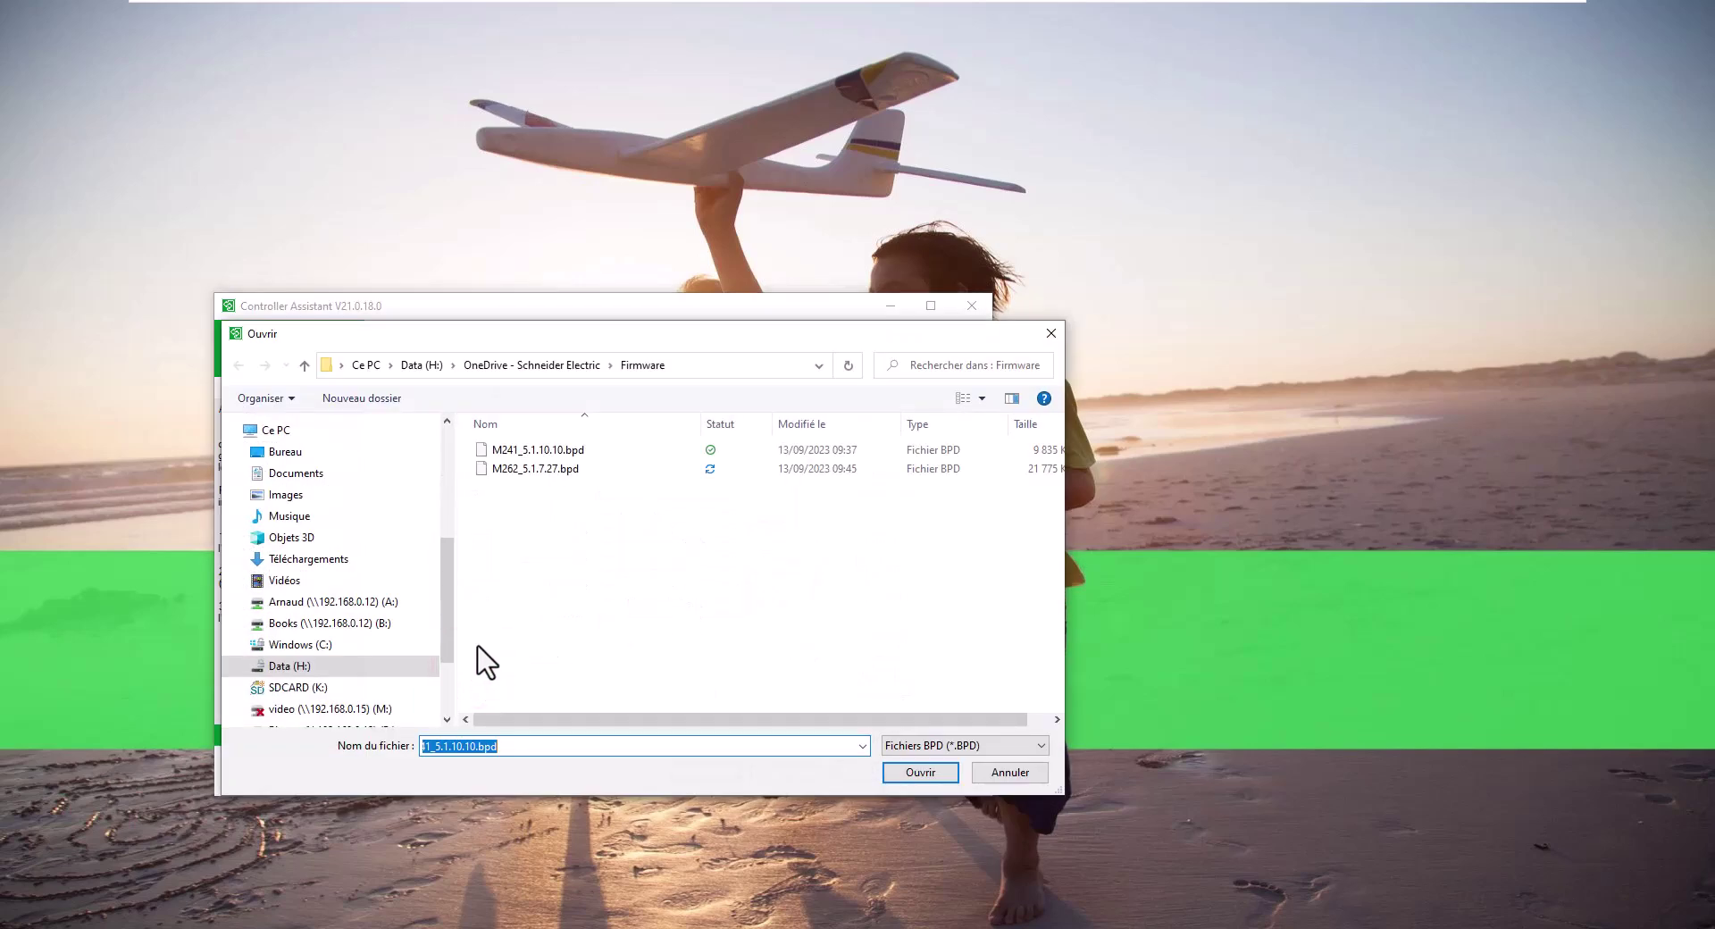
click(504, 468)
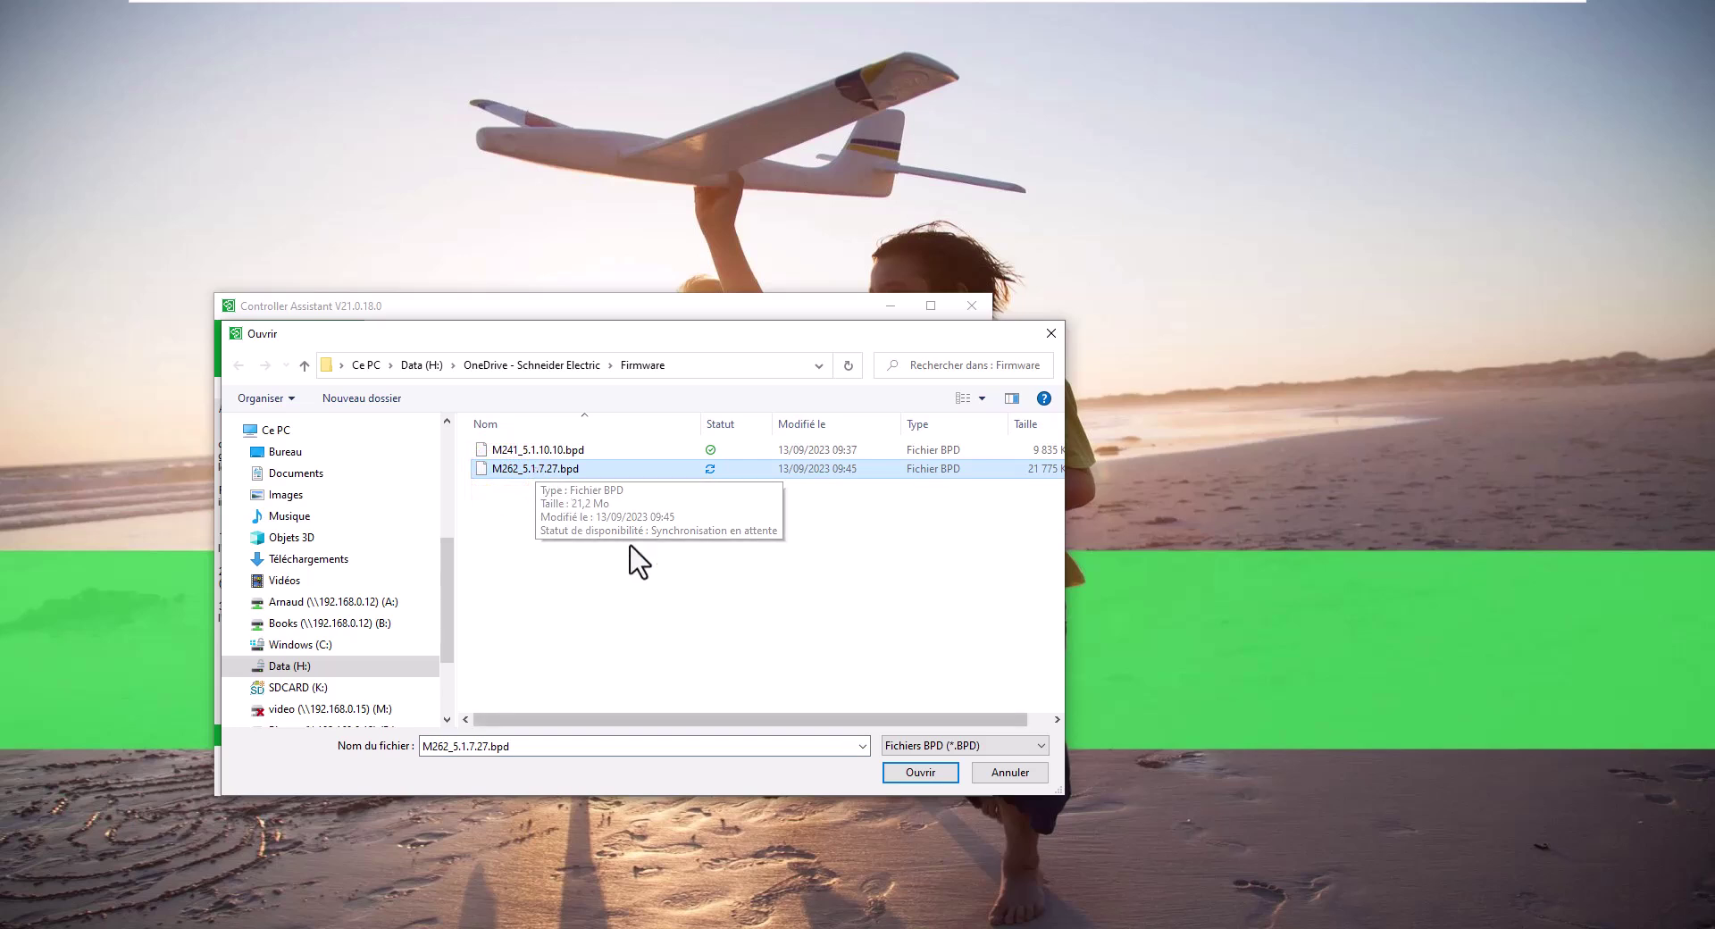
click(915, 774)
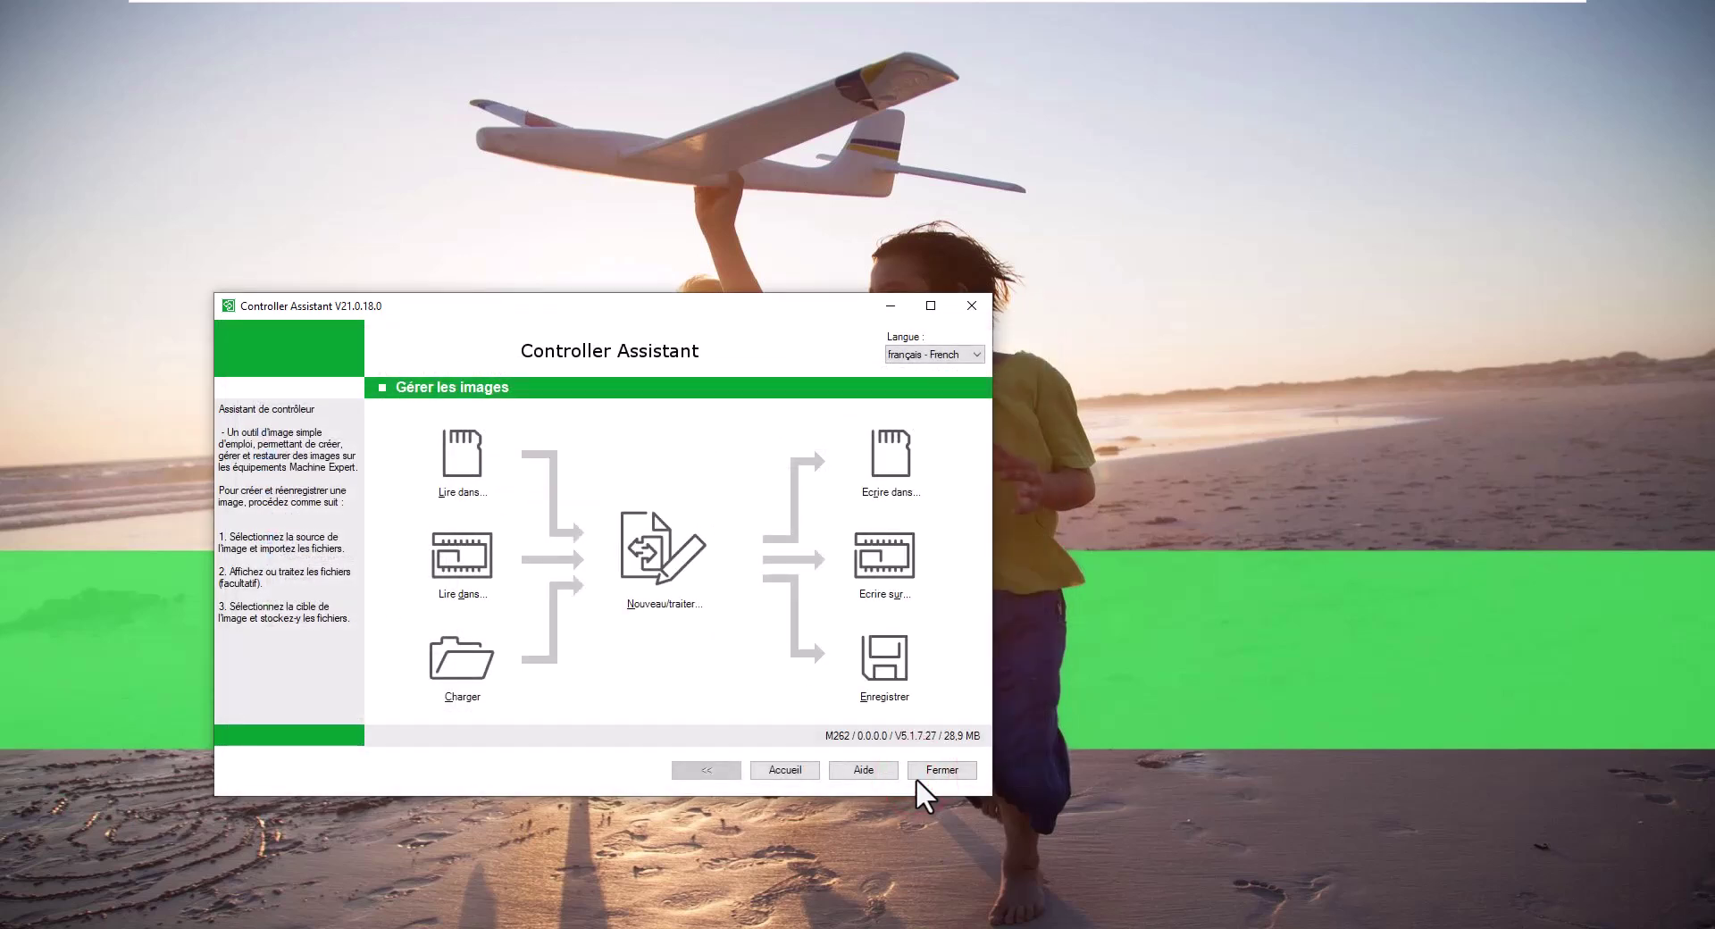
Start writing the image to a storage medium and select the (K:) SDCARD drive as the target
click(898, 458)
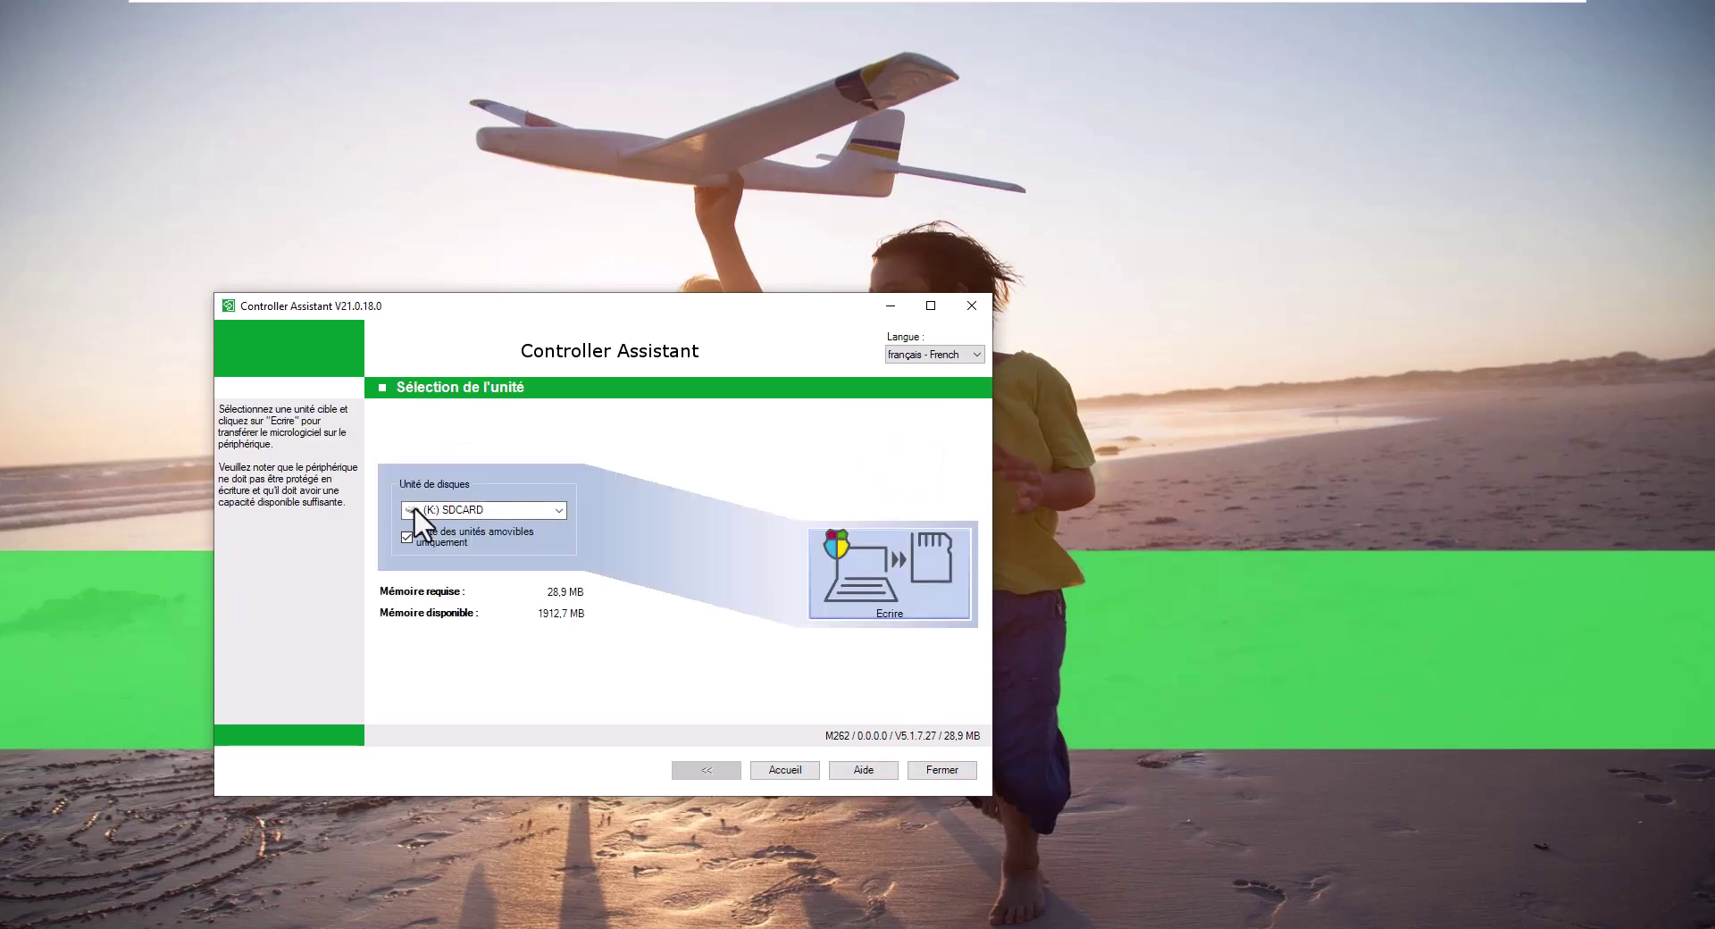
click(435, 509)
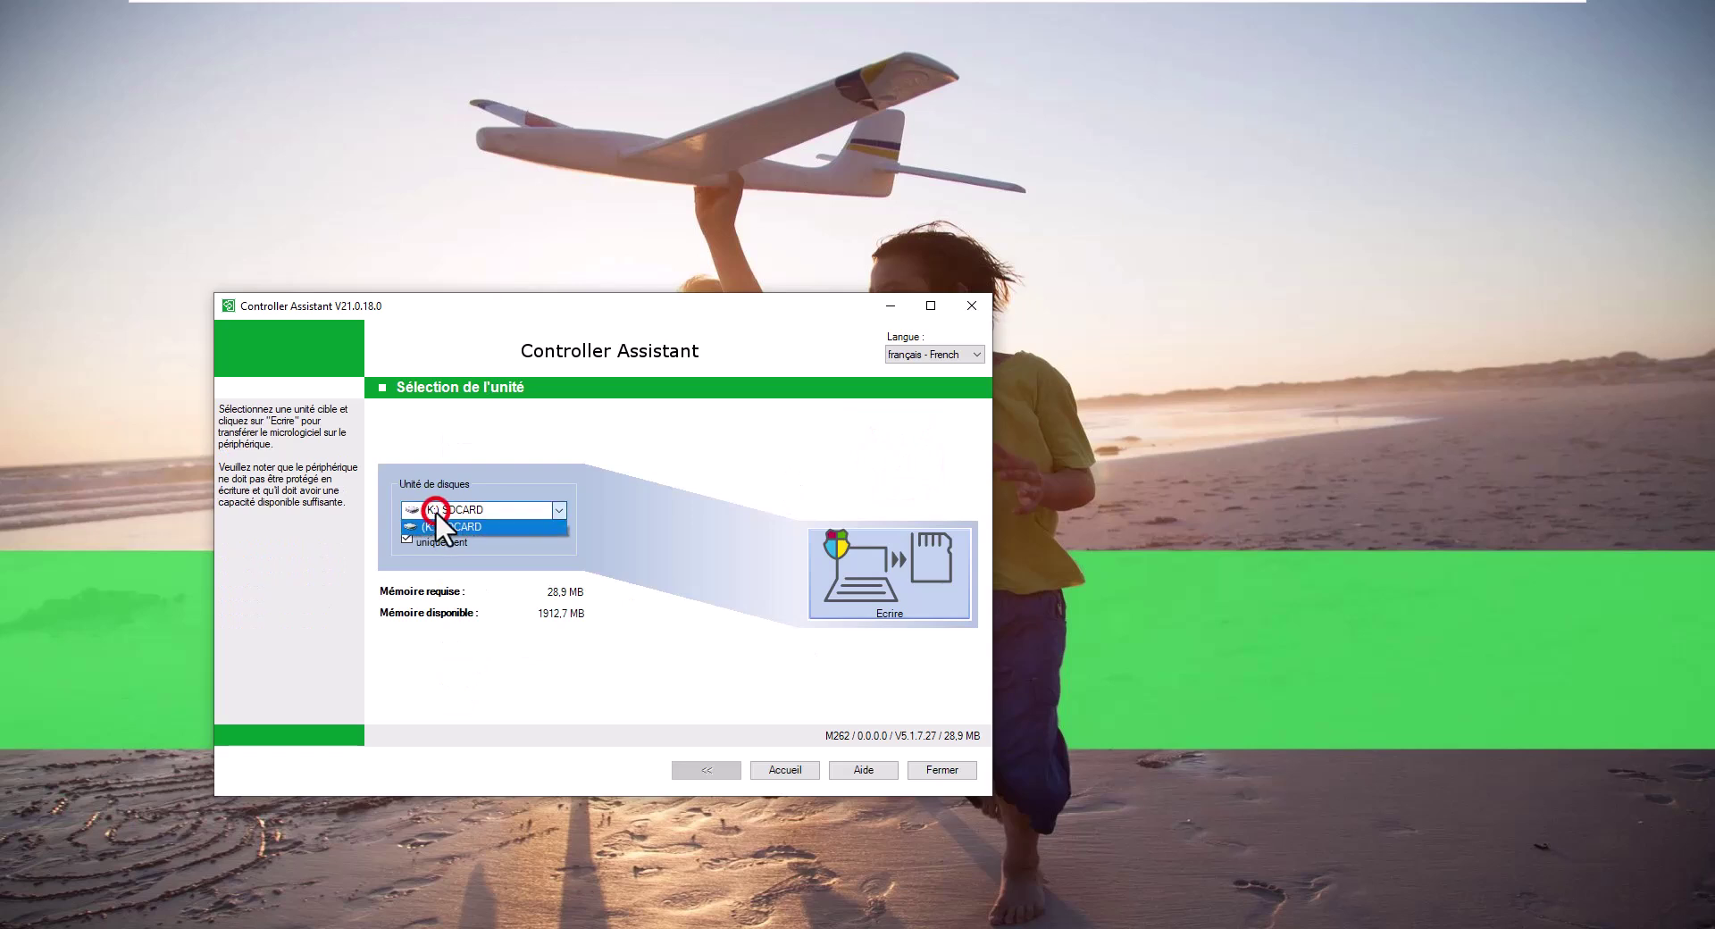
click(601, 542)
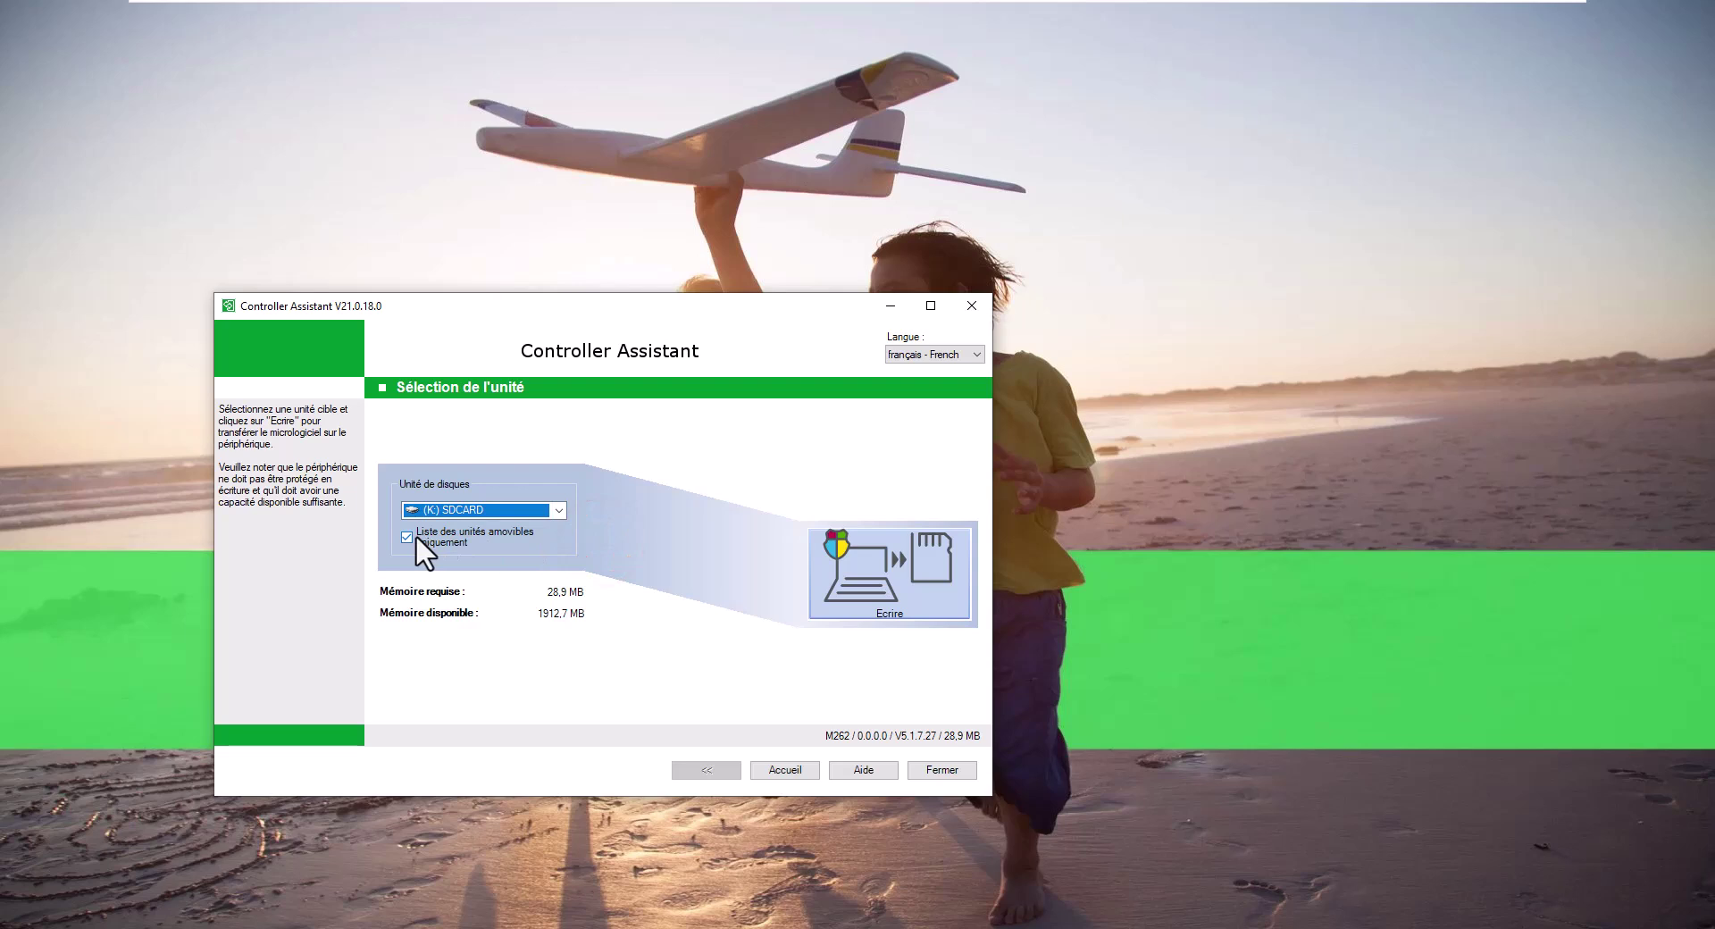
Disable the removable-drives-only filter to examine the available drives, and re-enable it with (K:) SDCARD kept as the target
click(415, 534)
click(434, 509)
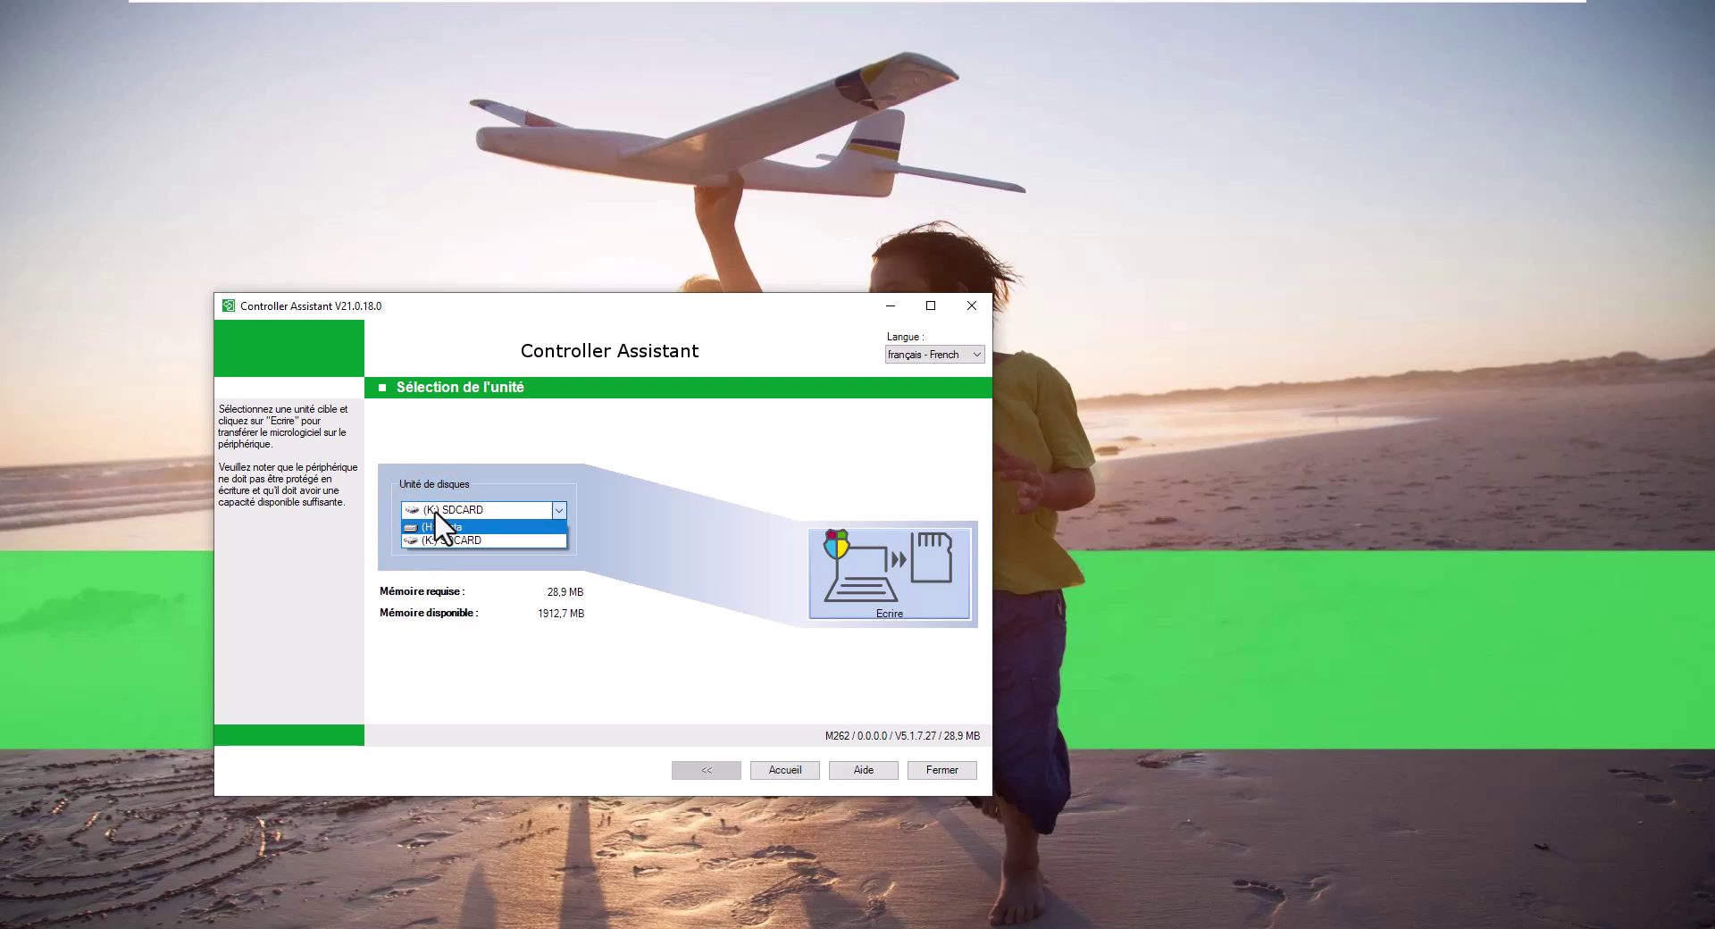
key(Down)
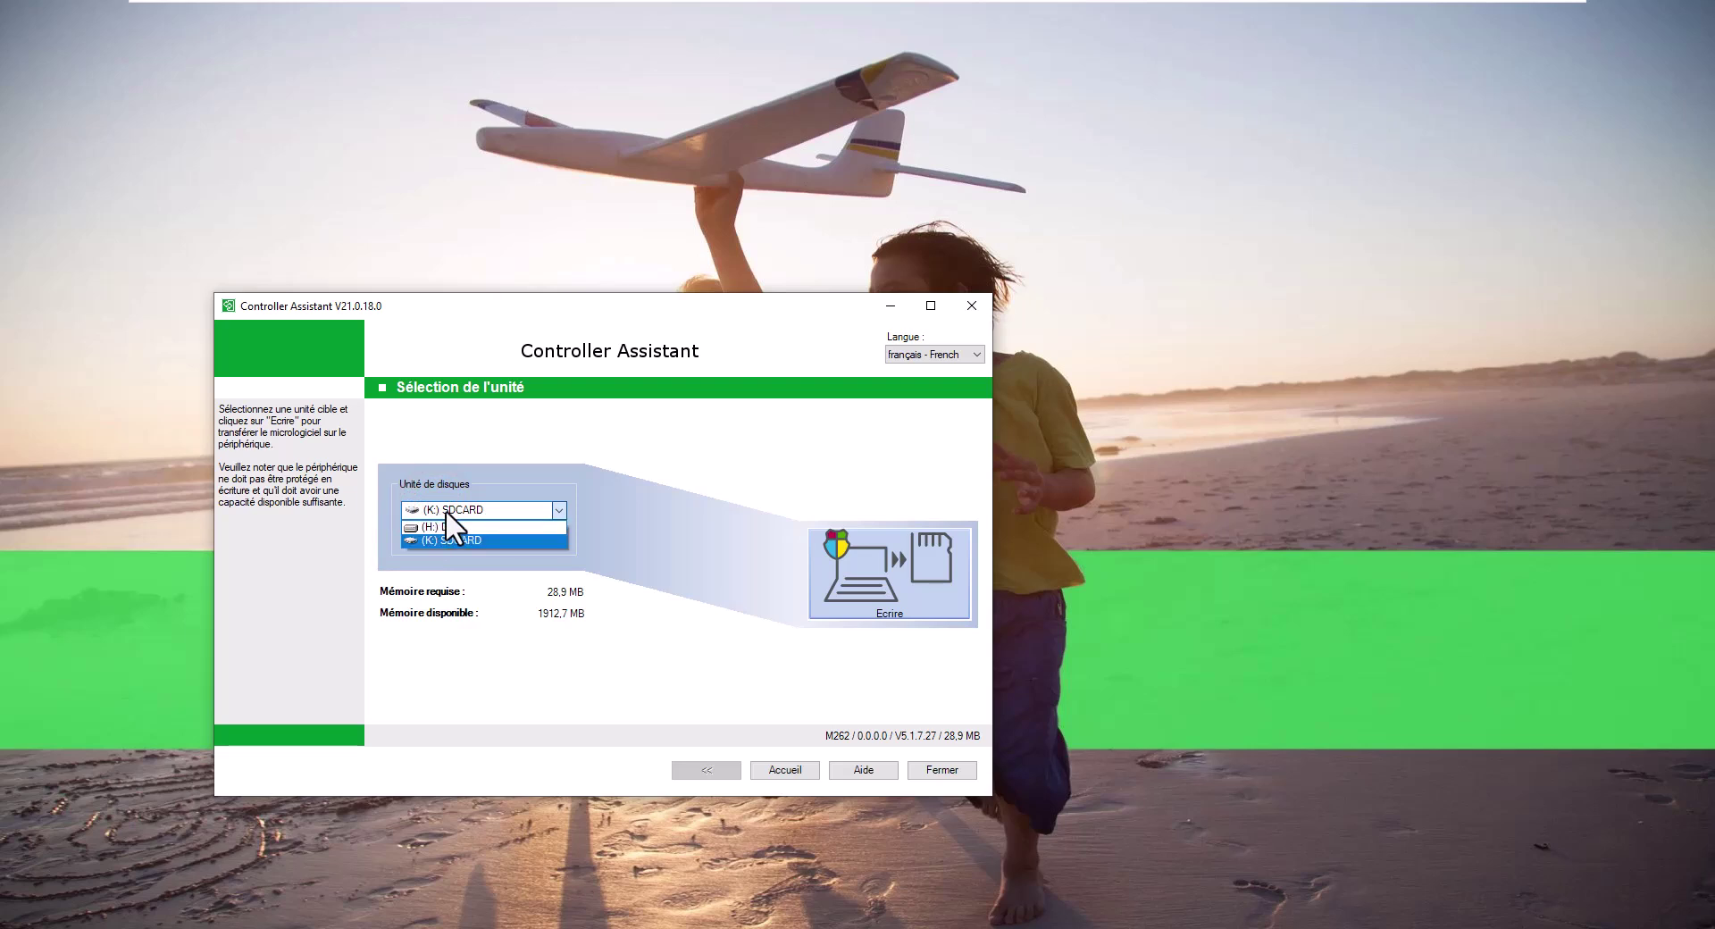
click(598, 509)
click(407, 536)
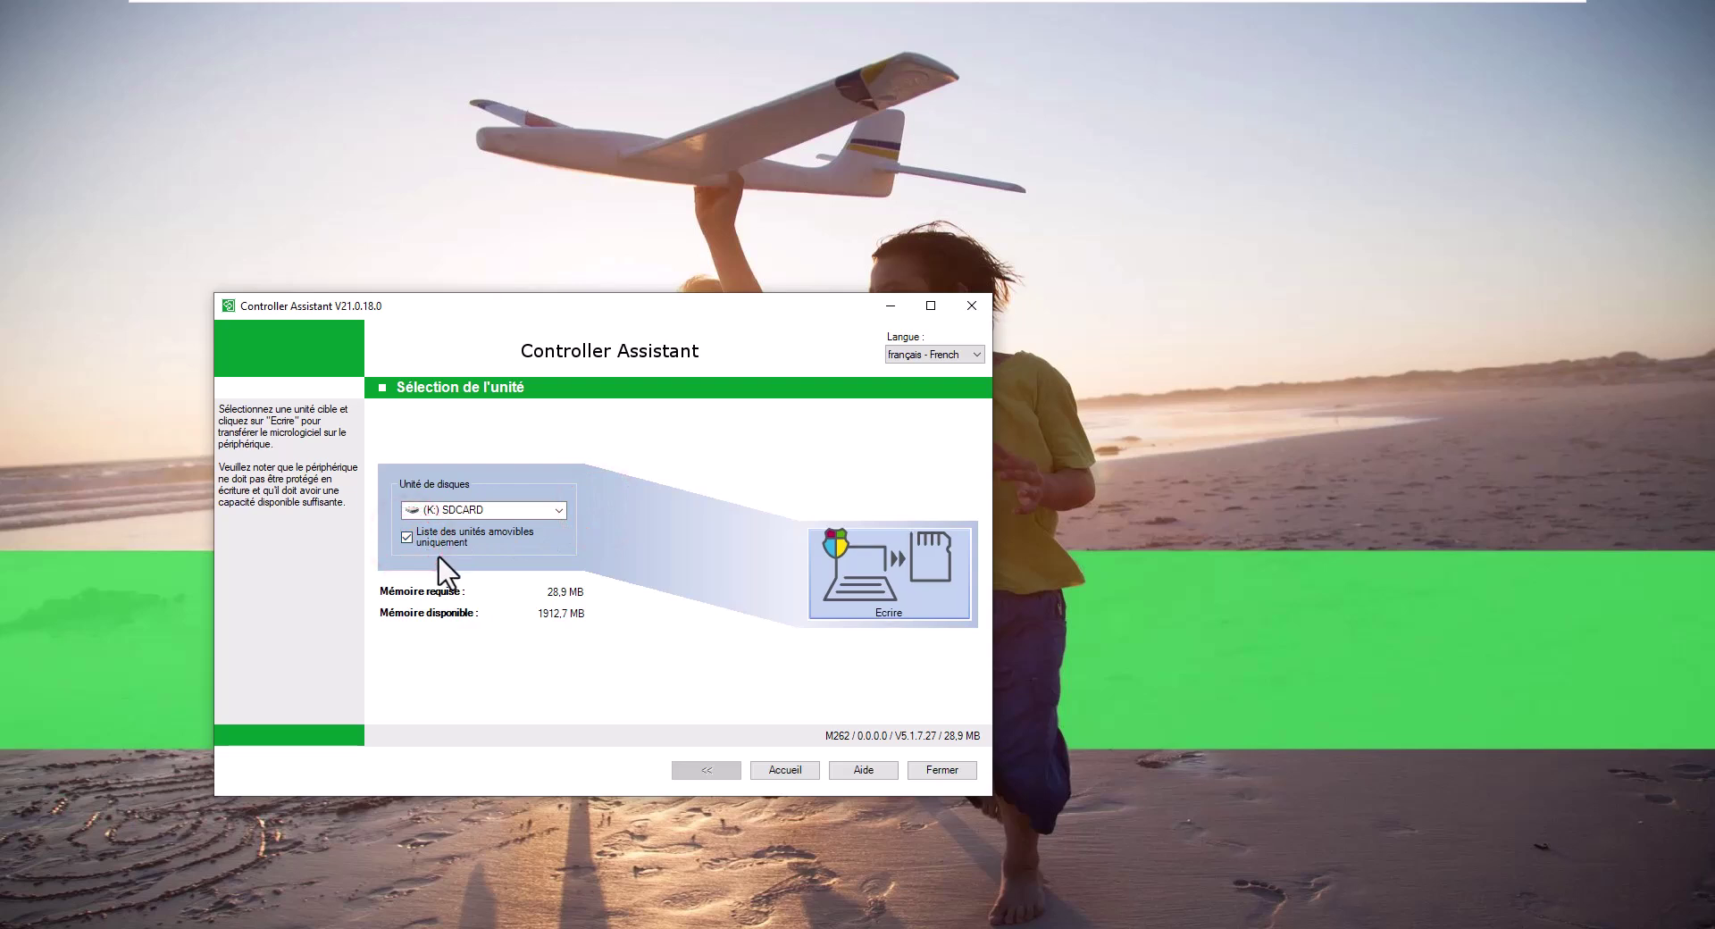
Write the image to the SD card, agreeing to erase its data and resetting user rights management to factory defaults
click(908, 571)
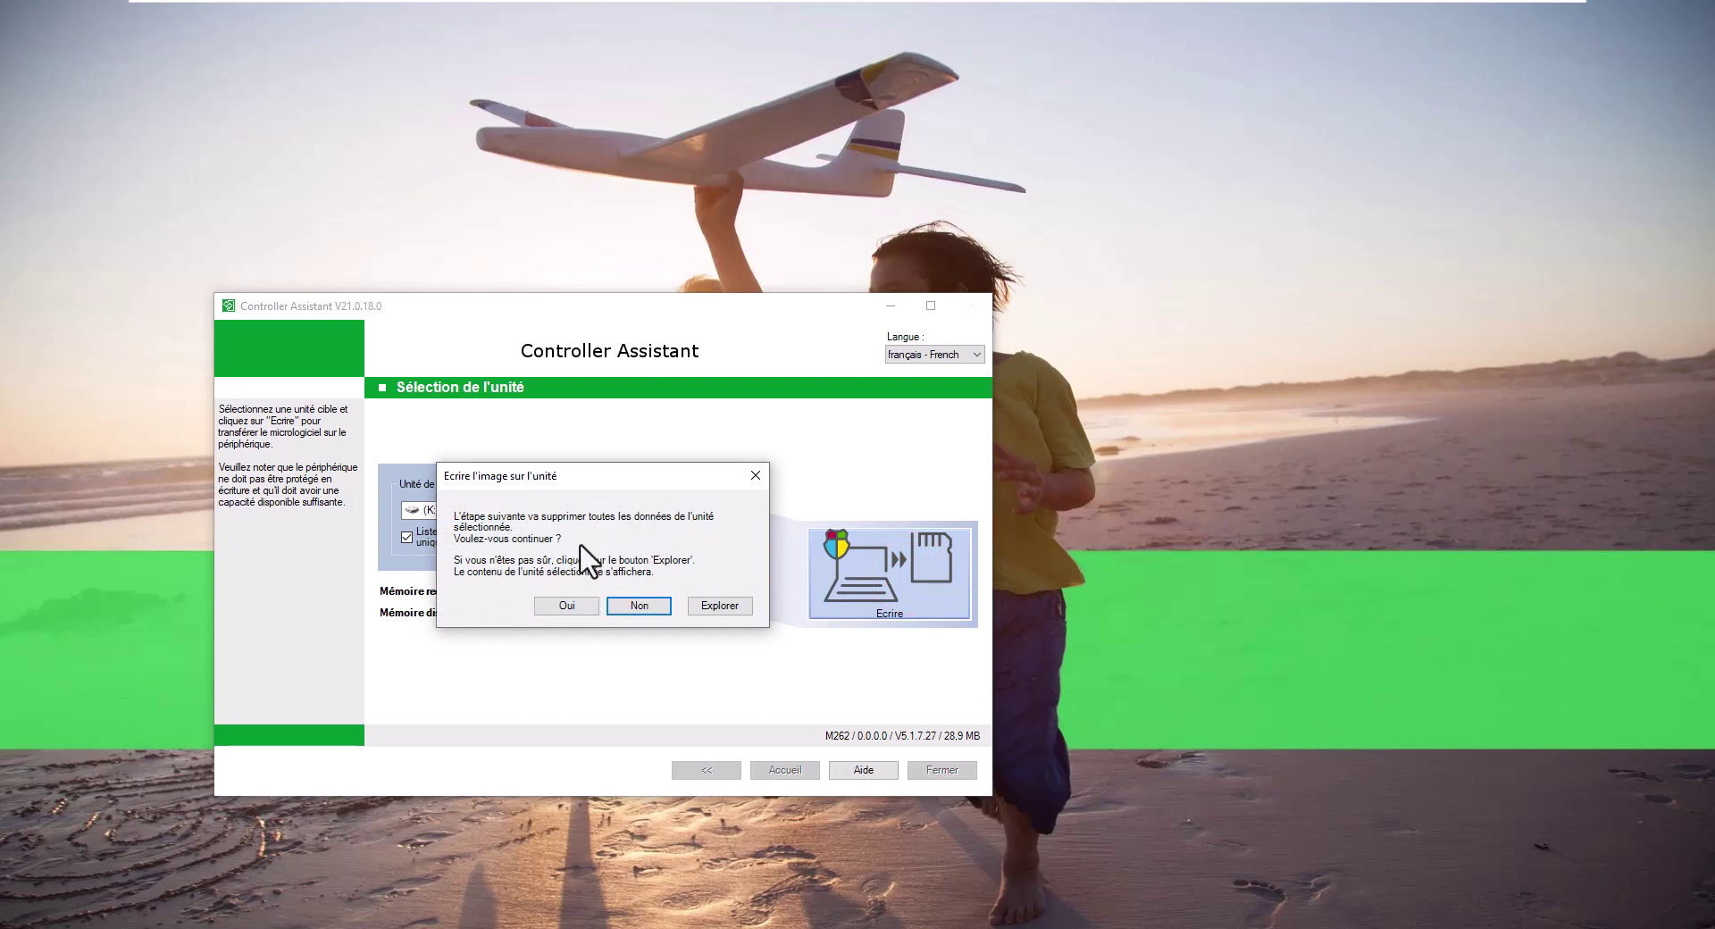
drag(572, 475, 691, 464)
click(672, 599)
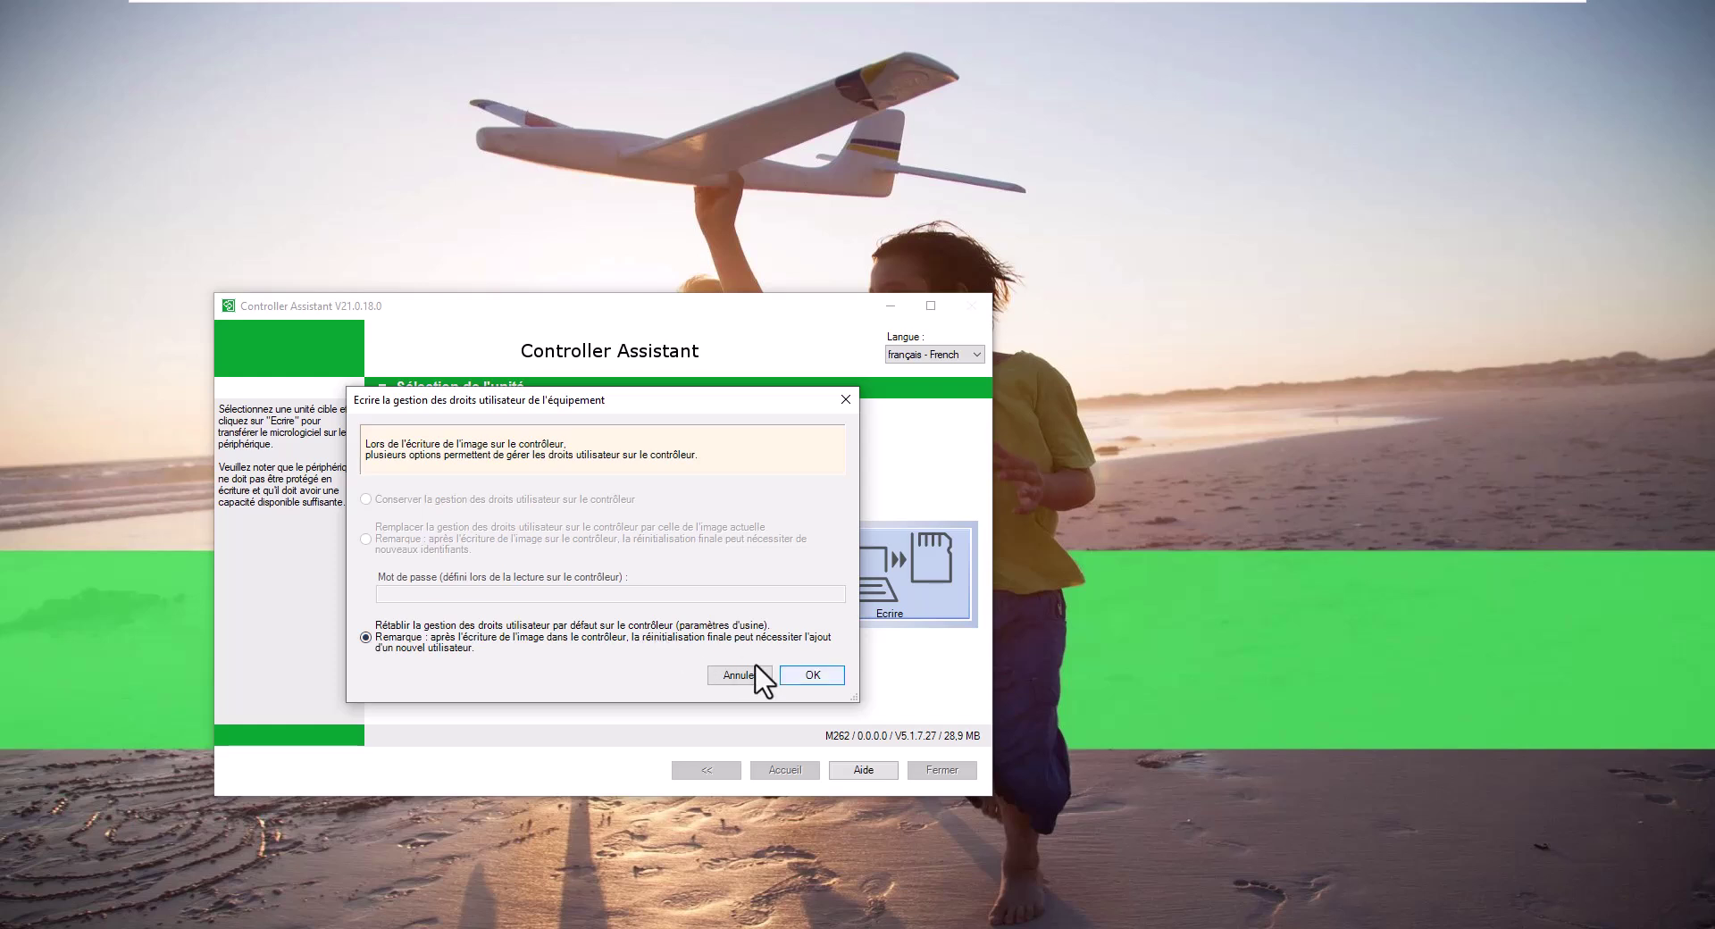
click(809, 677)
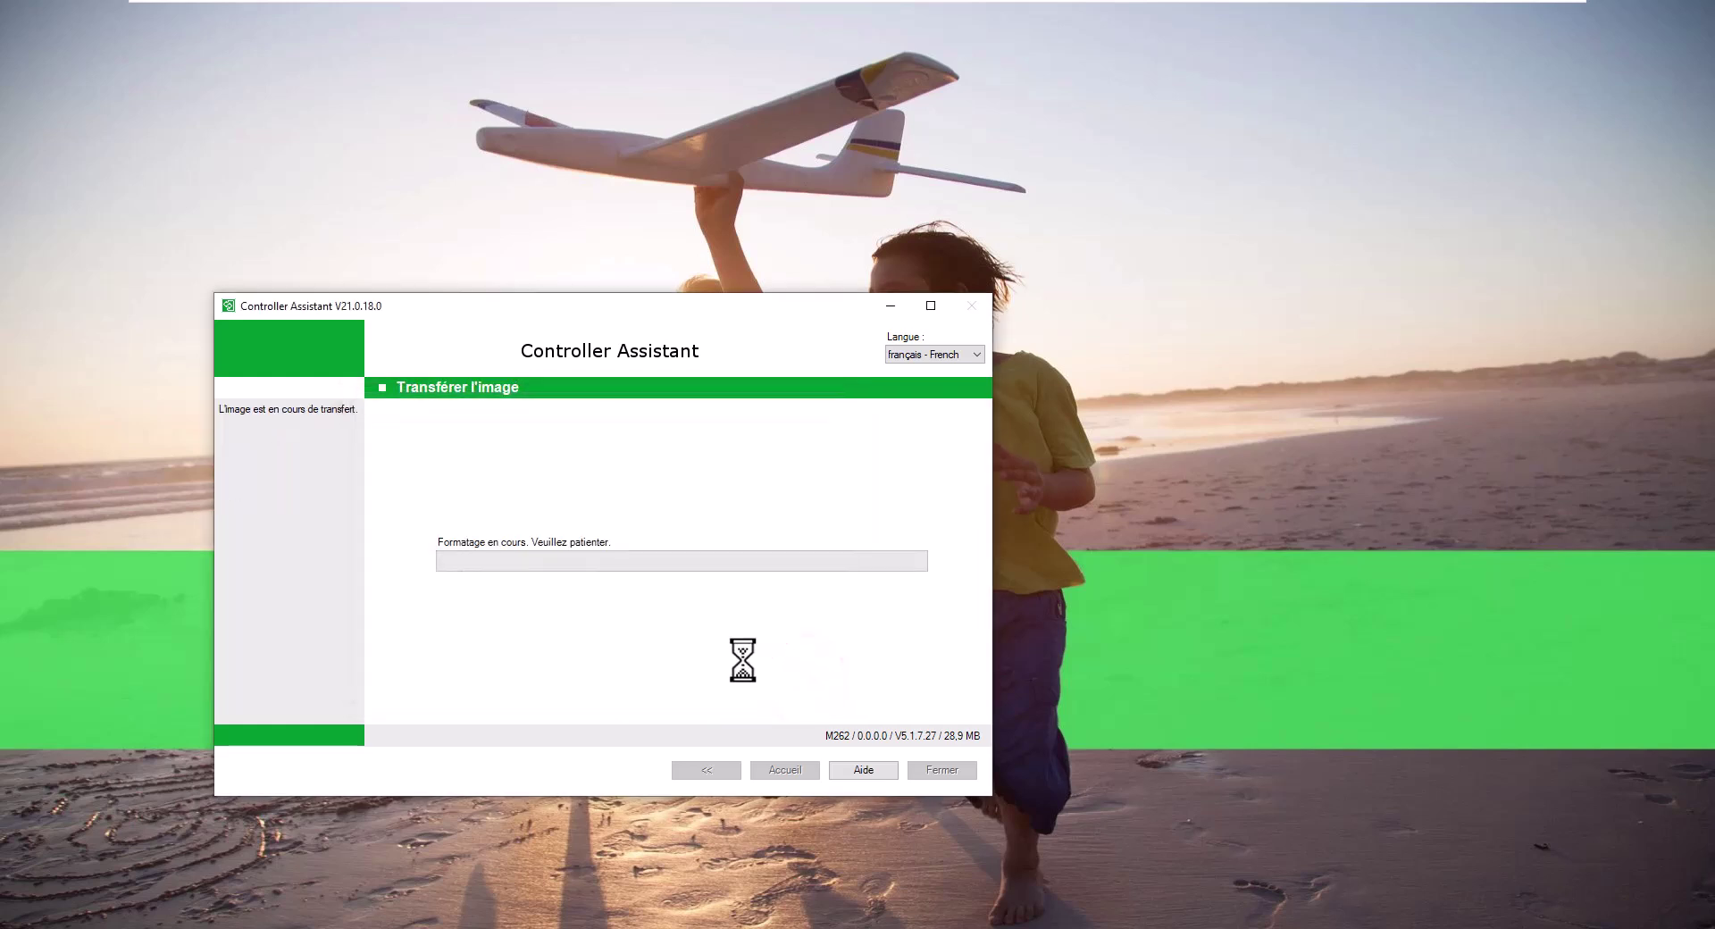